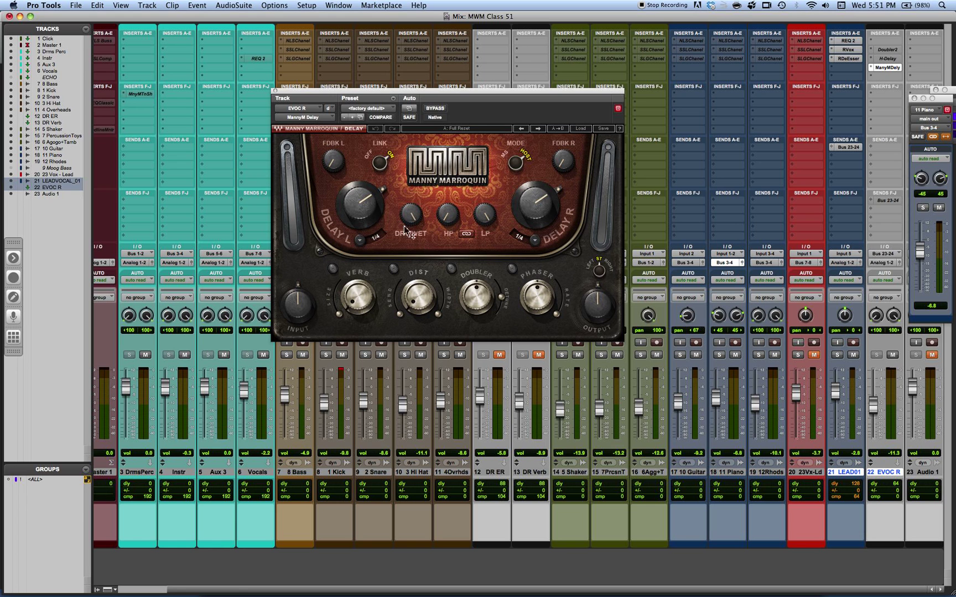
Step: Unlink the left and right delays and set the left delay time to 1/8
mouse_move(408, 222)
mouse_move(409, 216)
left_mouse_down()
mouse_move(409, 276)
mouse_move(410, 216)
left_mouse_up()
left_click(371, 157)
mouse_move(366, 208)
left_mouse_down()
mouse_move(362, 219)
mouse_move(361, 208)
left_mouse_up()
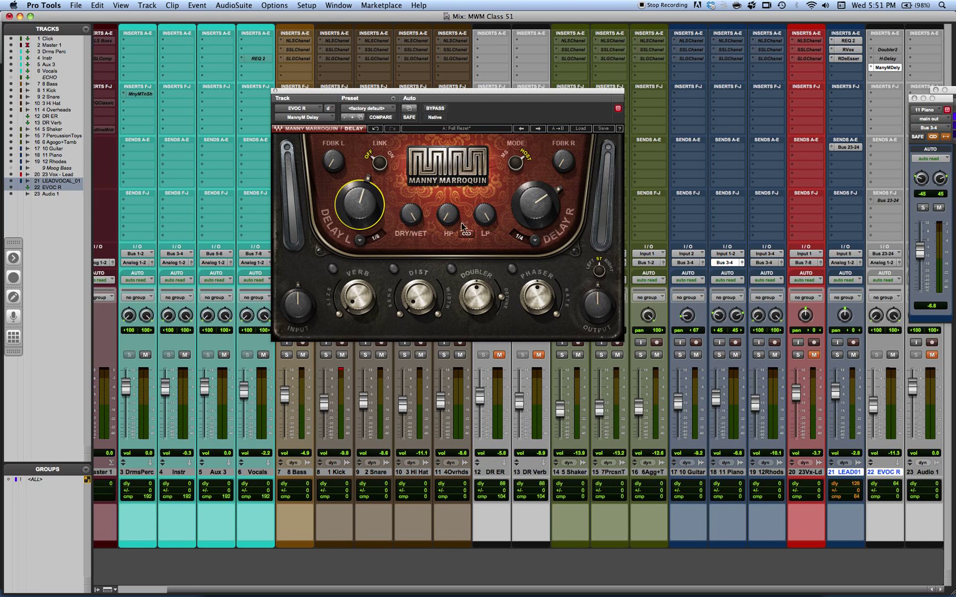
left_click(379, 161)
left_click(379, 162)
left_click_drag(357, 205, 354, 238)
left_click(380, 161)
left_click_drag(359, 205, 360, 197)
Step: Set the right delay time to the dotted eighth note value, 1/8D
left_click(534, 204)
left_click_drag(534, 204, 534, 207)
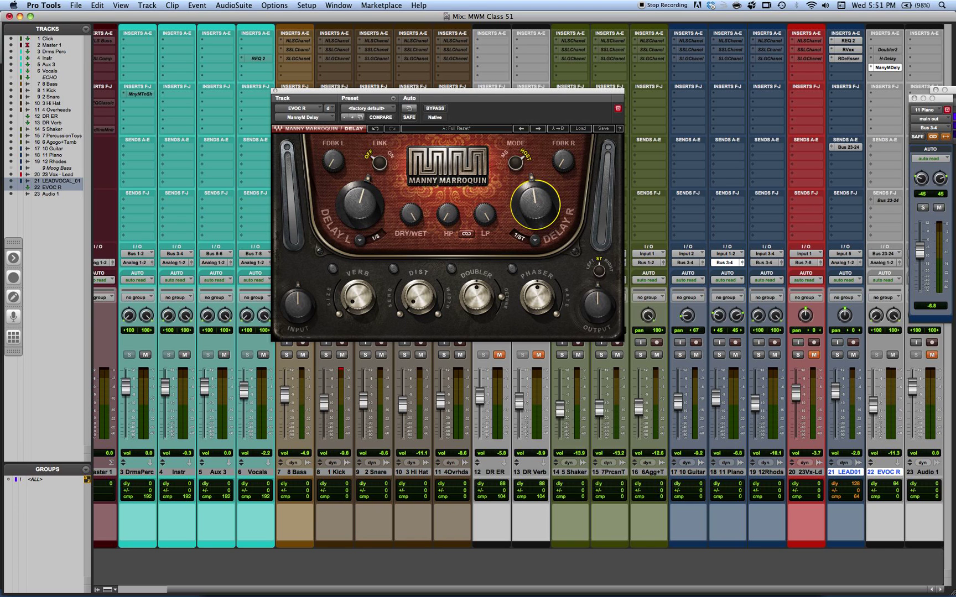
left_click_drag(534, 207, 534, 203)
left_click(534, 241)
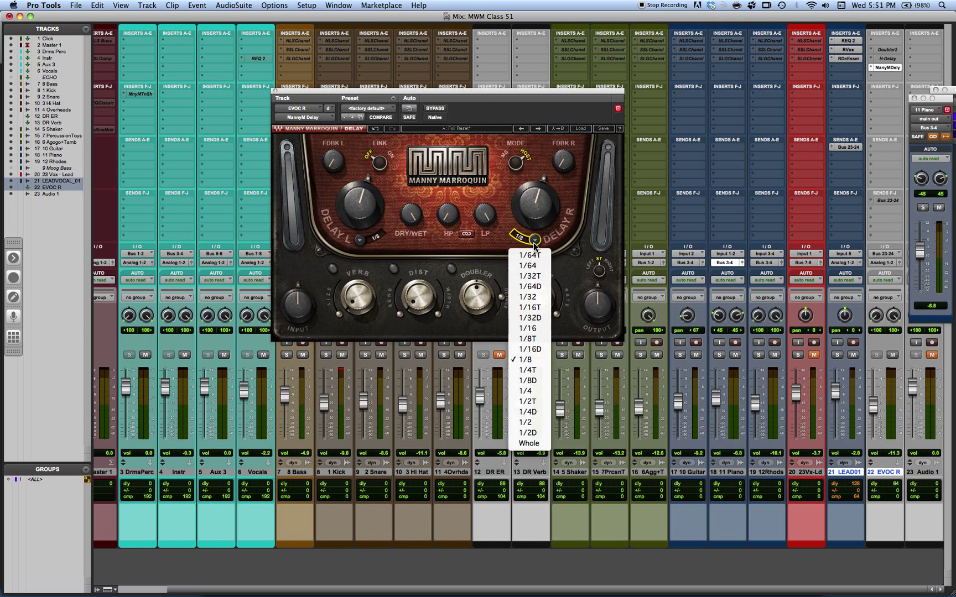
left_click(539, 381)
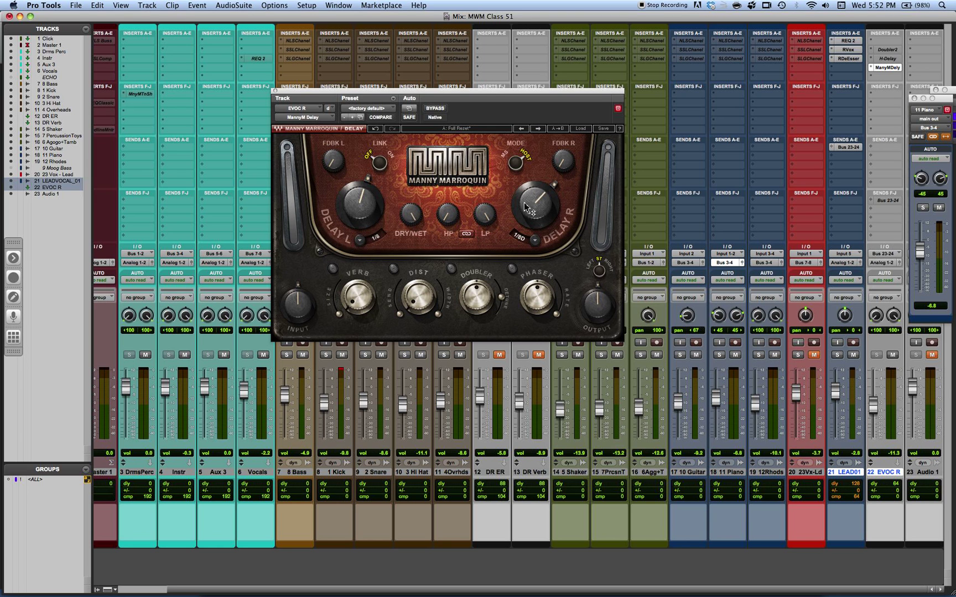
Step: Check the right delay time in MS mode and return the mode to HOST
left_click(517, 161)
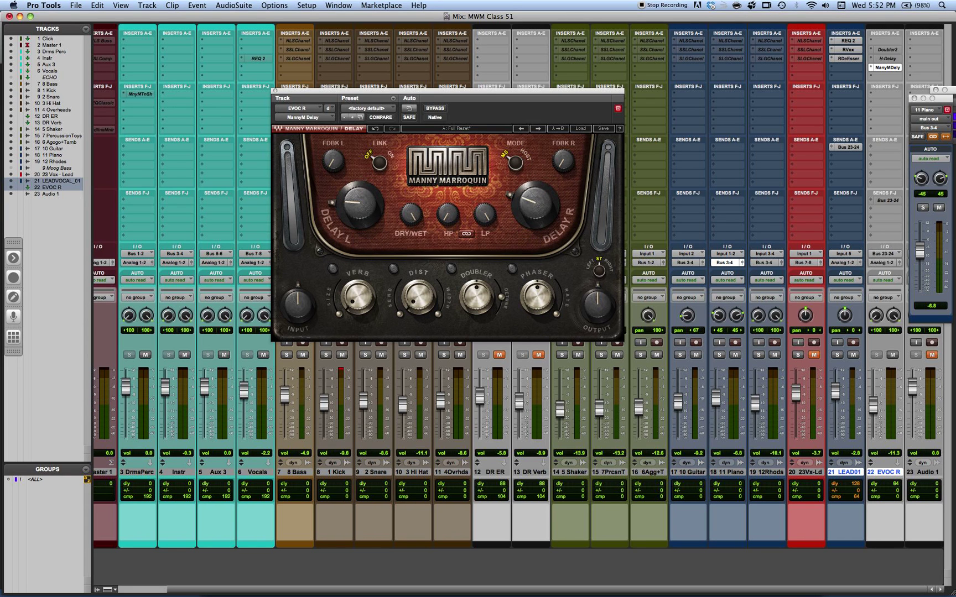
mouse_move(534, 204)
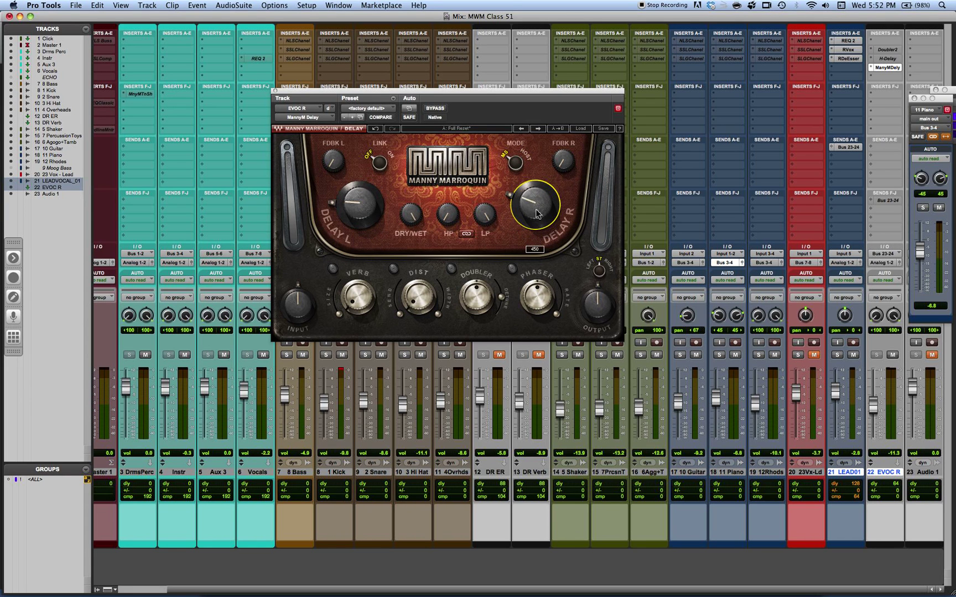
left_click(526, 160)
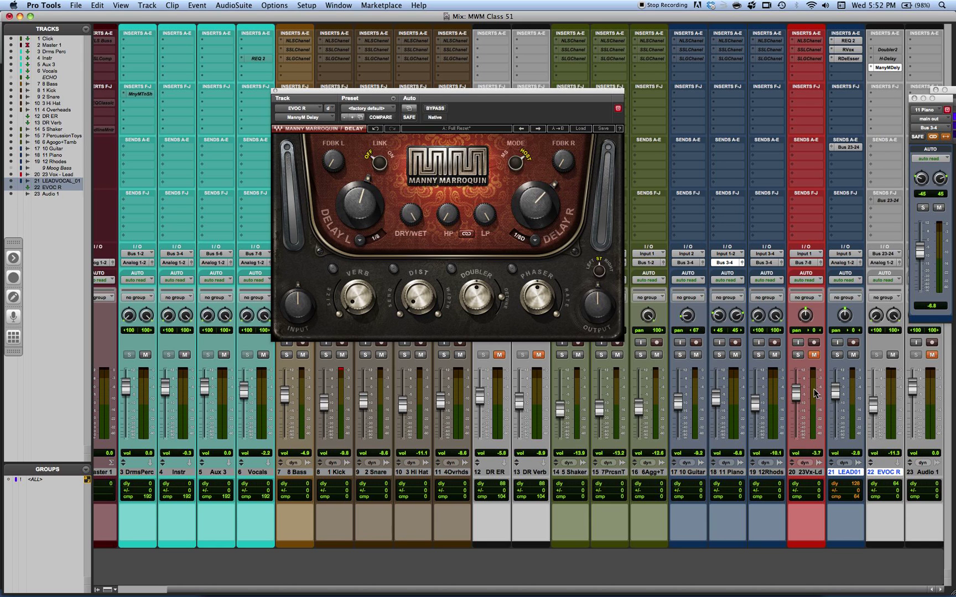
Step: Solo the lead vocal track and adjust the delay's linked high-pass and low-pass filters
left_click(840, 356)
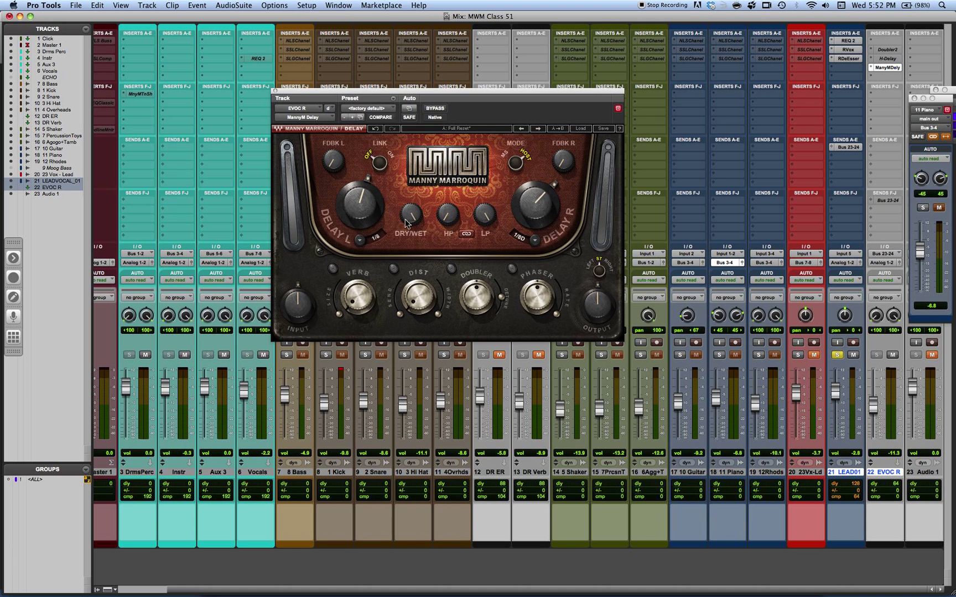
left_click(467, 234)
mouse_move(447, 214)
left_mouse_down()
mouse_move(447, 228)
mouse_move(448, 207)
mouse_move(446, 215)
mouse_move(476, 209)
mouse_move(448, 209)
mouse_move(452, 220)
left_mouse_up()
left_click(466, 234)
left_click(466, 233)
left_click_drag(448, 214, 448, 230)
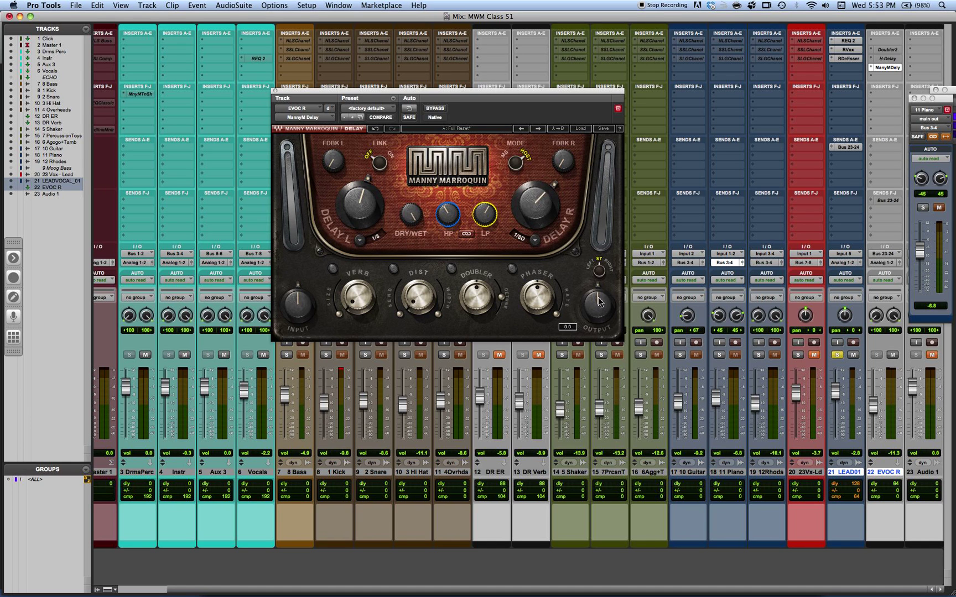
Step: Try the delay's Left and Right output modes and return the output to ST
left_click(590, 261)
left_click(599, 260)
left_click(608, 264)
left_click(599, 264)
mouse_move(545, 314)
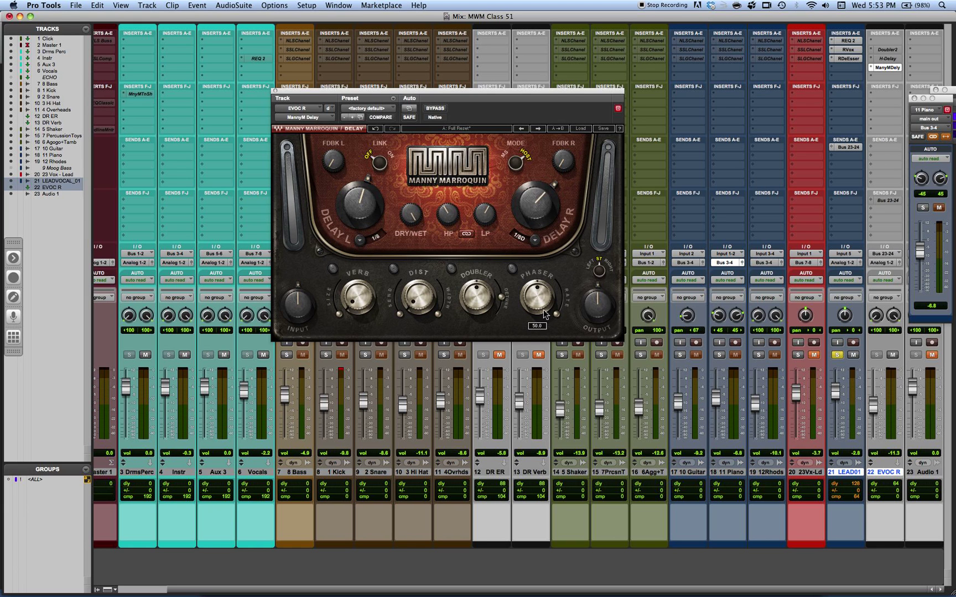
mouse_move(356, 297)
Step: Start playback at the first lead vocal phrase, at 16|3|000, and return to the Mix window
key("super+equal")
left_click(662, 524)
key("space")
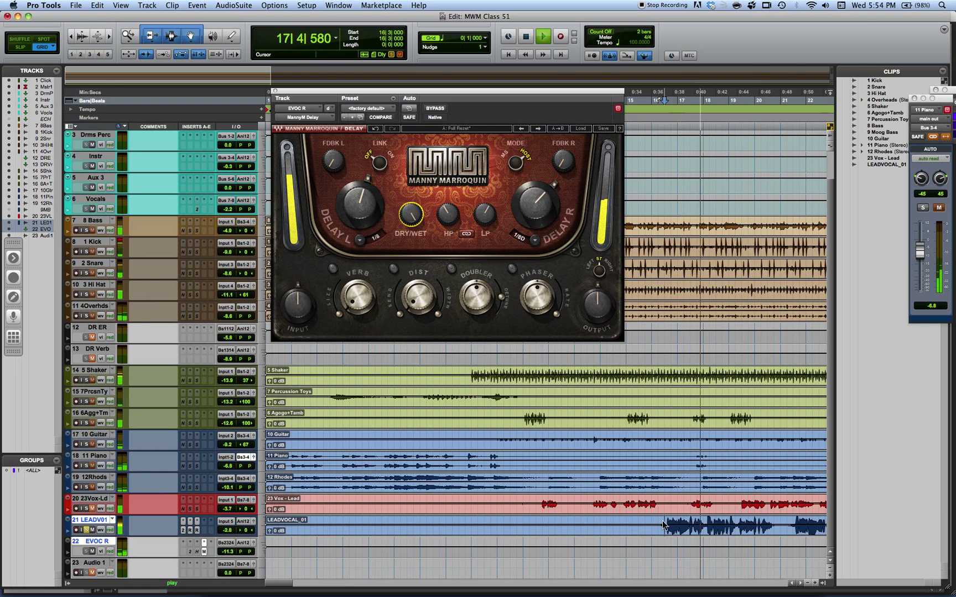
key("super+equal")
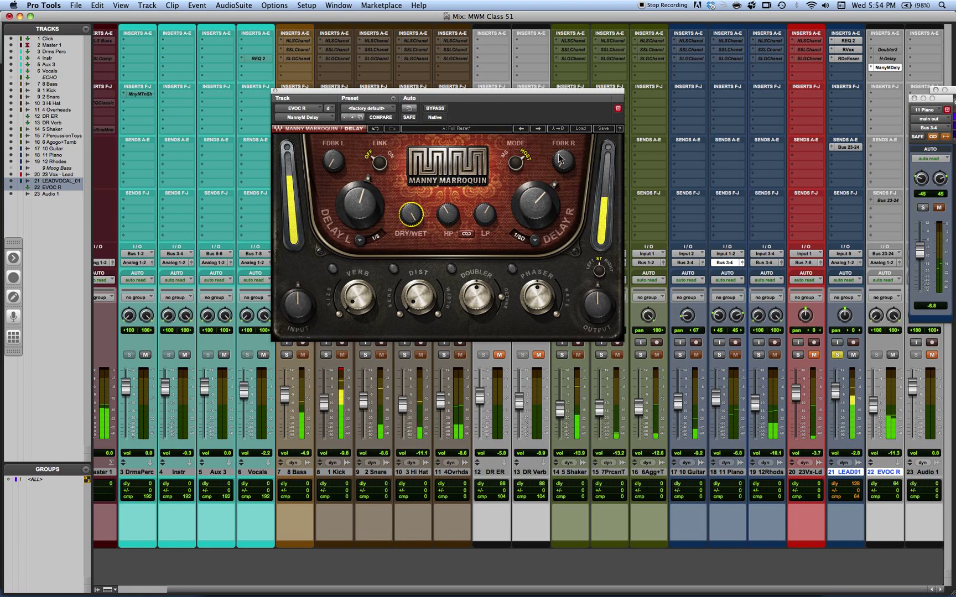
Step: Lower the delay's high-pass filter to about 128 and readjust the low-pass filter during playback
left_click(447, 213)
left_click_drag(484, 214, 485, 202)
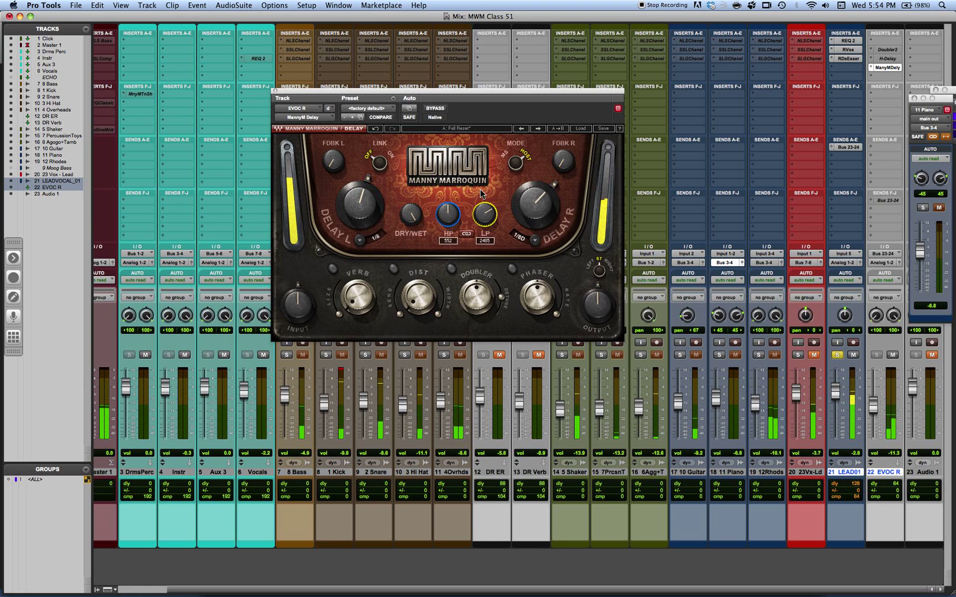
left_click_drag(448, 215, 442, 241)
left_click(488, 218)
left_click(445, 216)
left_click_drag(443, 211, 446, 213)
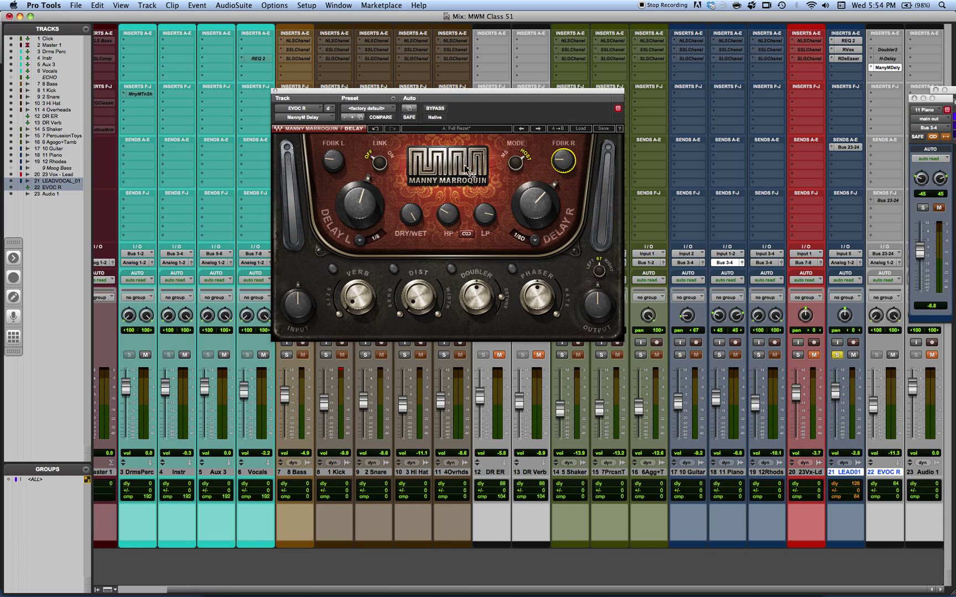
Step: Adjust the right feedback and both filters of the delay, and stop playback
left_click_drag(560, 159, 558, 154)
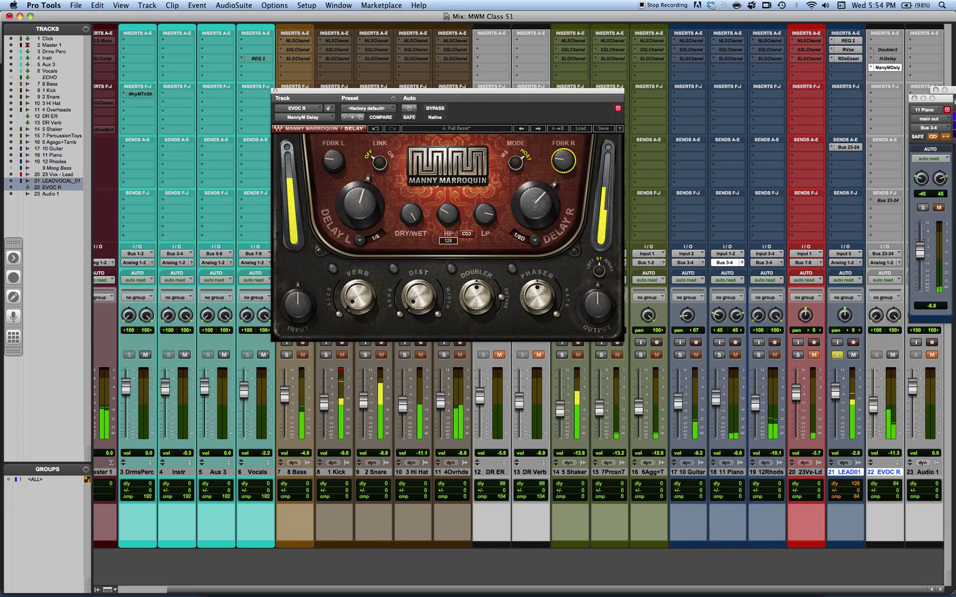
left_click_drag(447, 215, 433, 192)
mouse_move(485, 214)
left_mouse_down()
mouse_move(487, 230)
mouse_move(485, 221)
left_mouse_up()
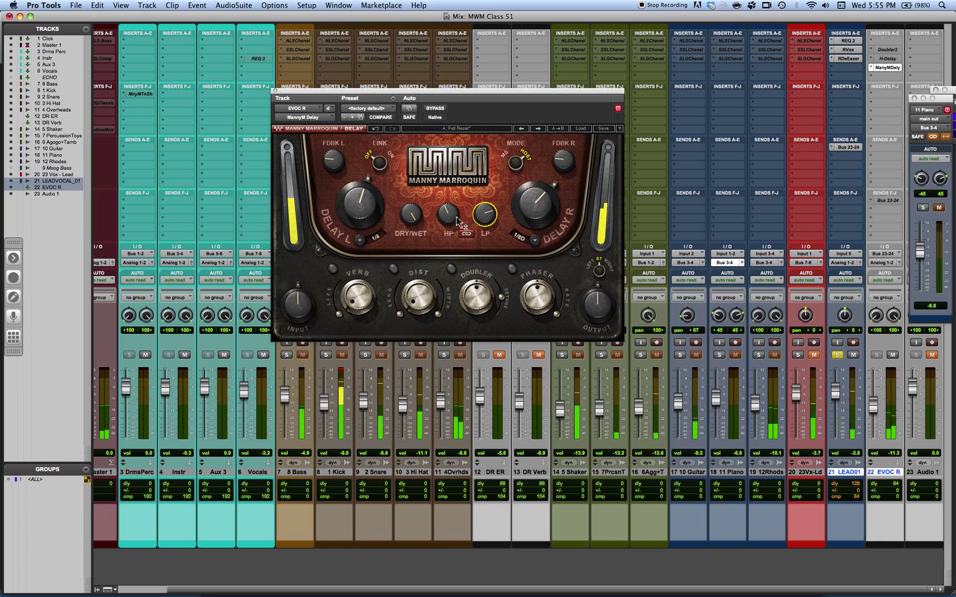
key("space")
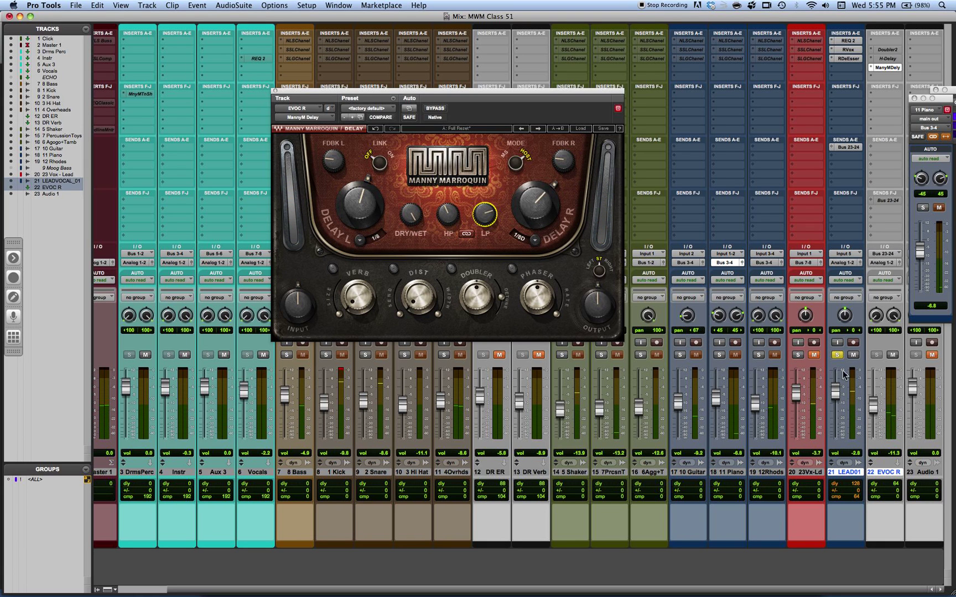
Step: Raise the EVOC R track's volume to -4.3 and set the delay's high-pass filter to about 340 along with the low-pass filter
left_click_drag(871, 412, 872, 405)
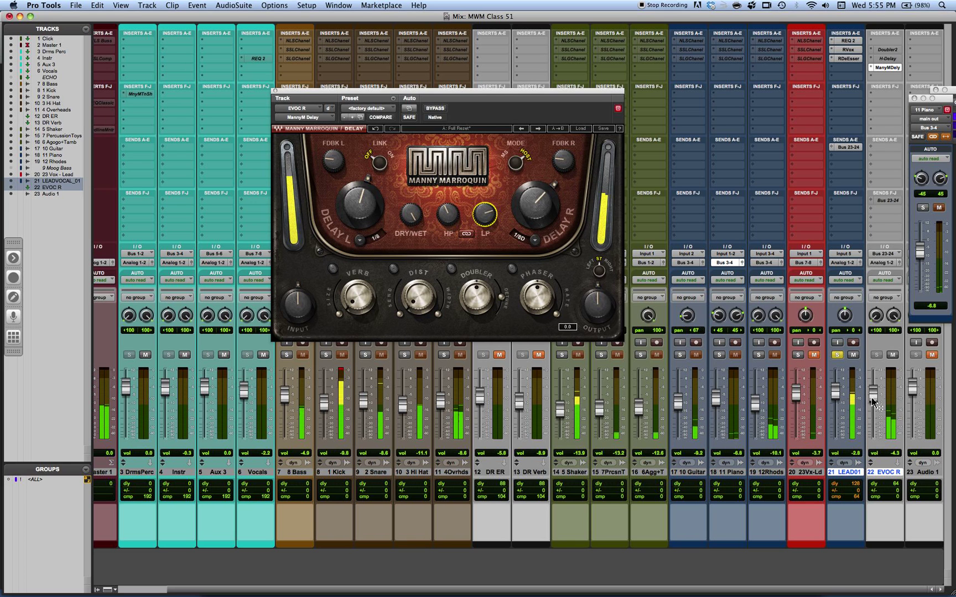
left_click_drag(447, 216, 447, 210)
left_click(480, 213)
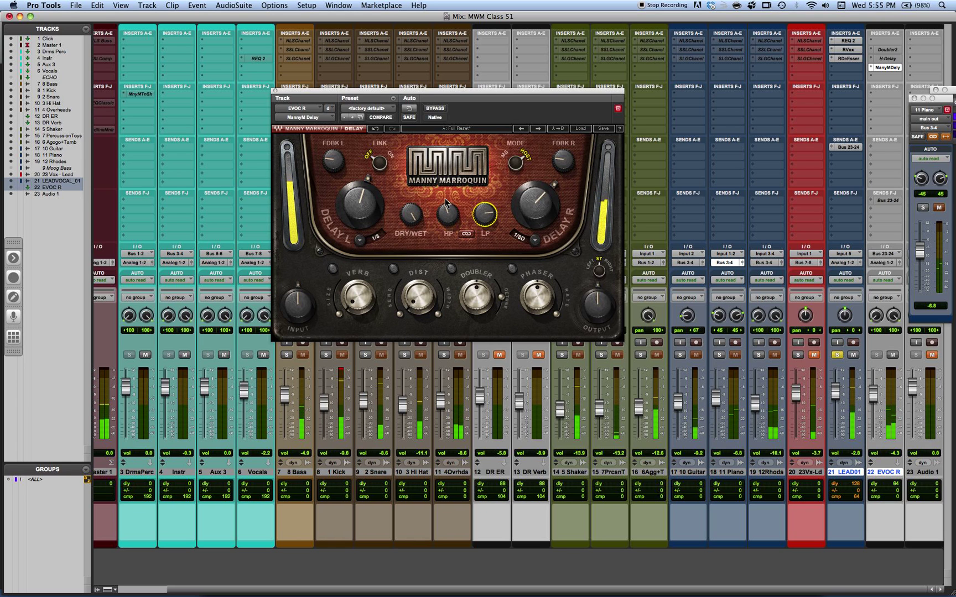
left_click_drag(449, 213, 451, 220)
key("space")
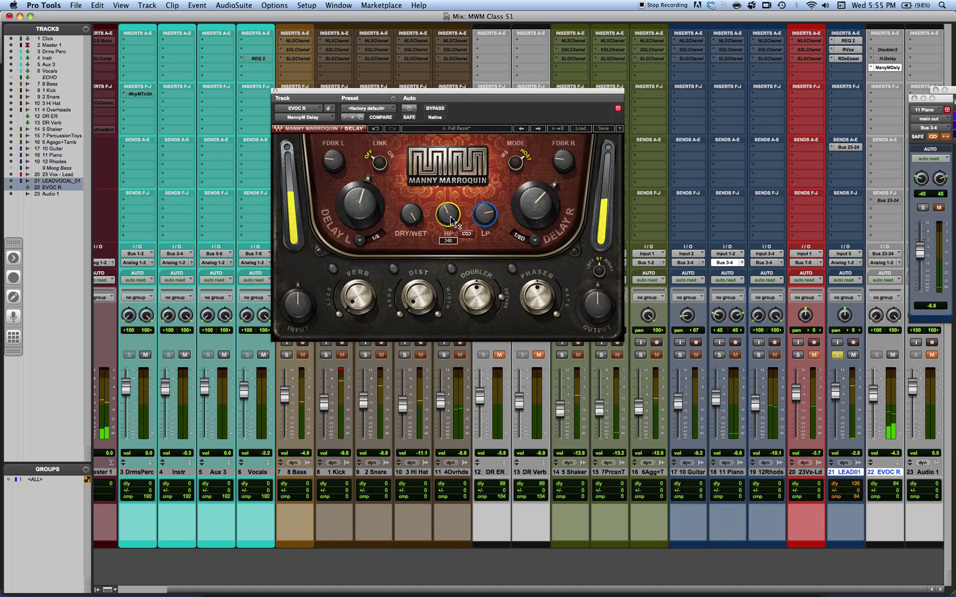
Step: Adjust the right feedback and set the left feedback to about 20
left_click_drag(563, 163, 559, 166)
left_click(333, 160)
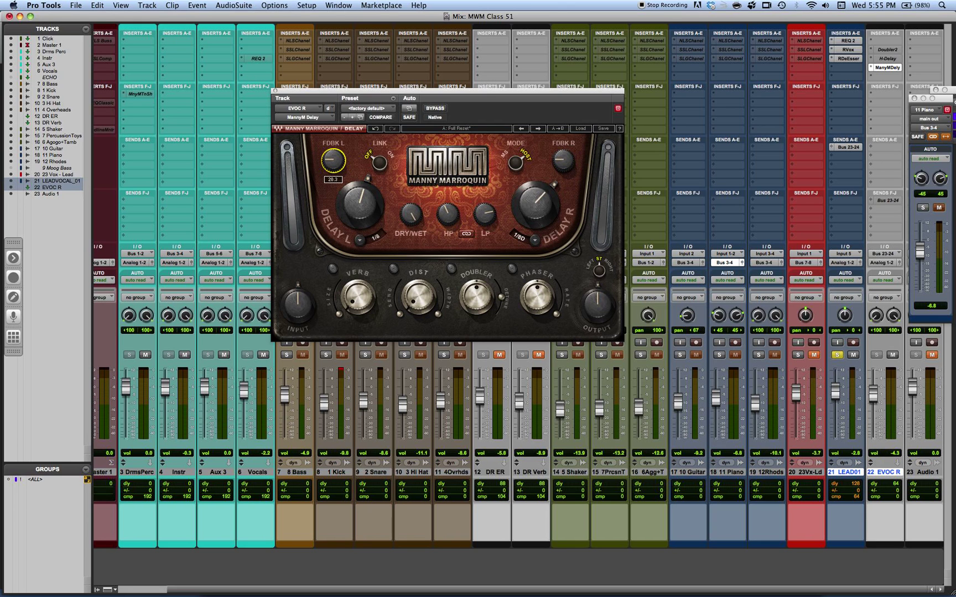
left_click_drag(324, 171, 325, 173)
Step: Turn on the delay's reverb and raise its amount to about 58
left_click(339, 316)
left_click(338, 314)
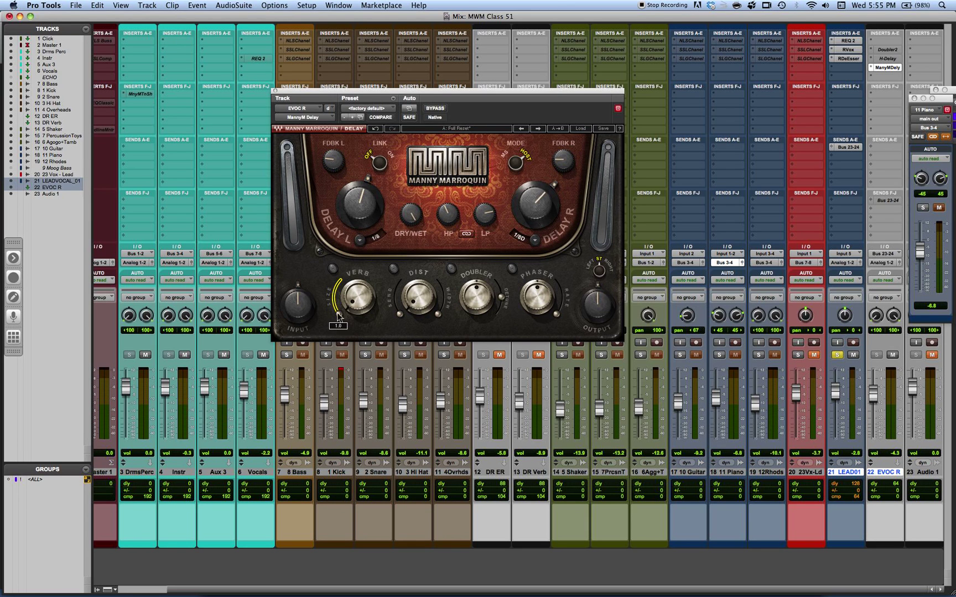
left_click(334, 270)
left_click(352, 298)
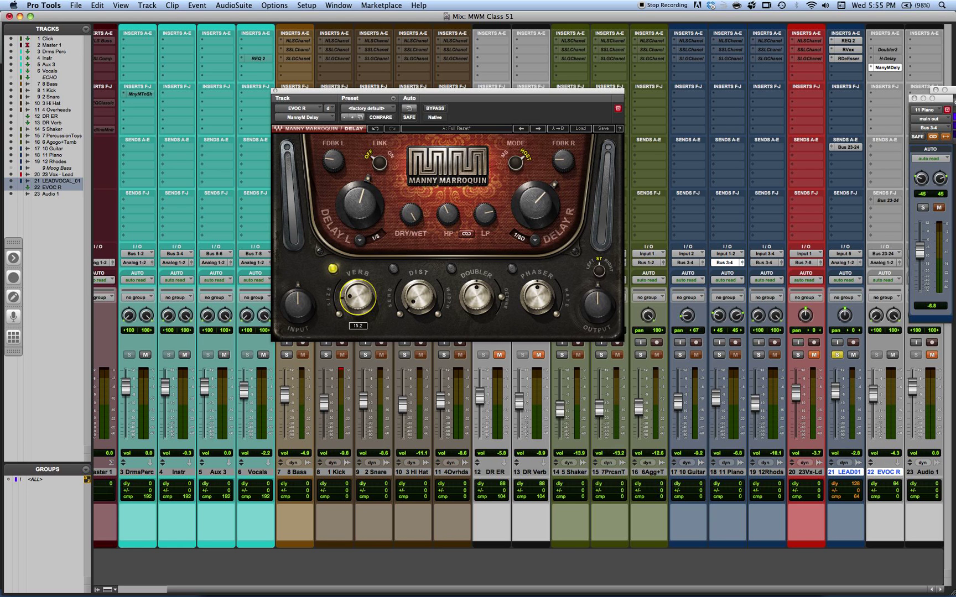
left_click_drag(352, 299, 358, 269)
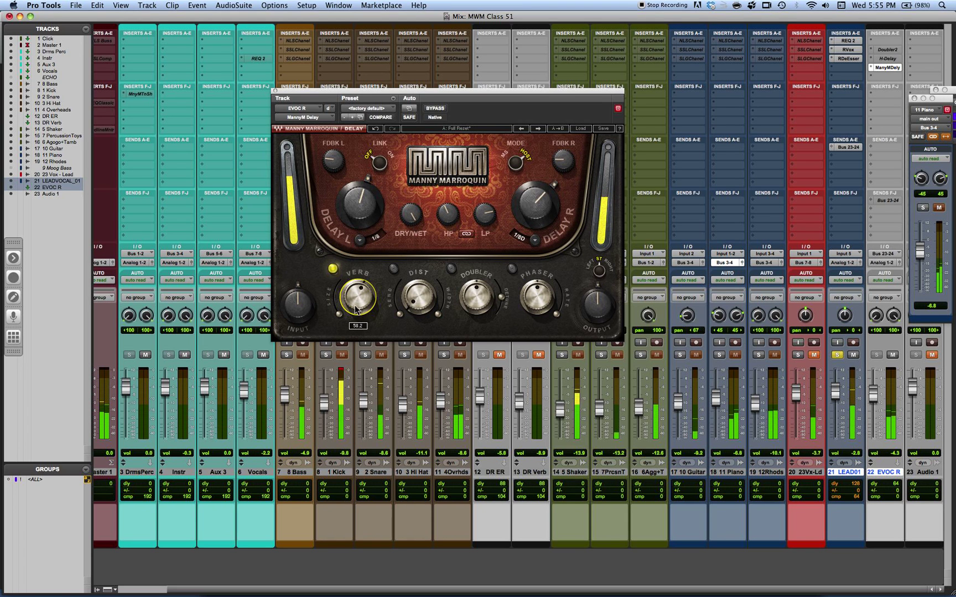
Step: Set the reverb size to about 50.5 and reduce the reverb amount to 43.9
left_click(338, 313)
mouse_move(338, 313)
left_mouse_down()
mouse_move(337, 302)
mouse_move(348, 324)
left_mouse_up()
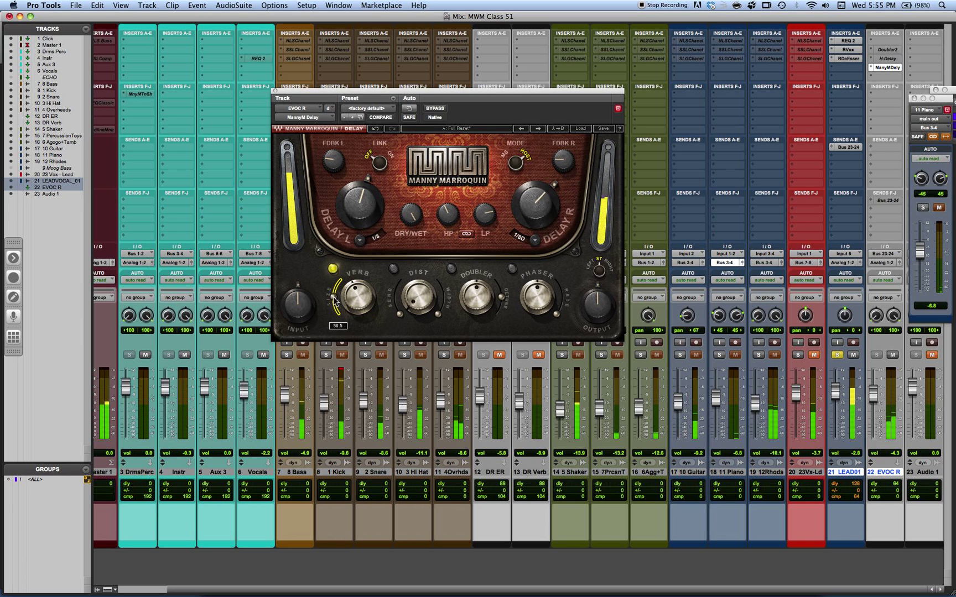
left_click(333, 269)
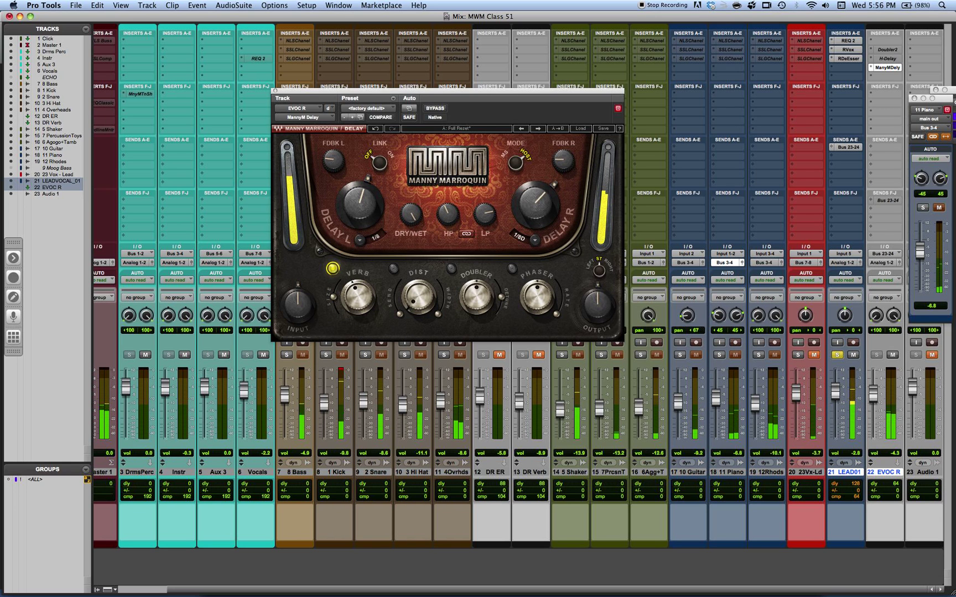
mouse_move(354, 295)
left_click_drag(348, 296, 353, 302)
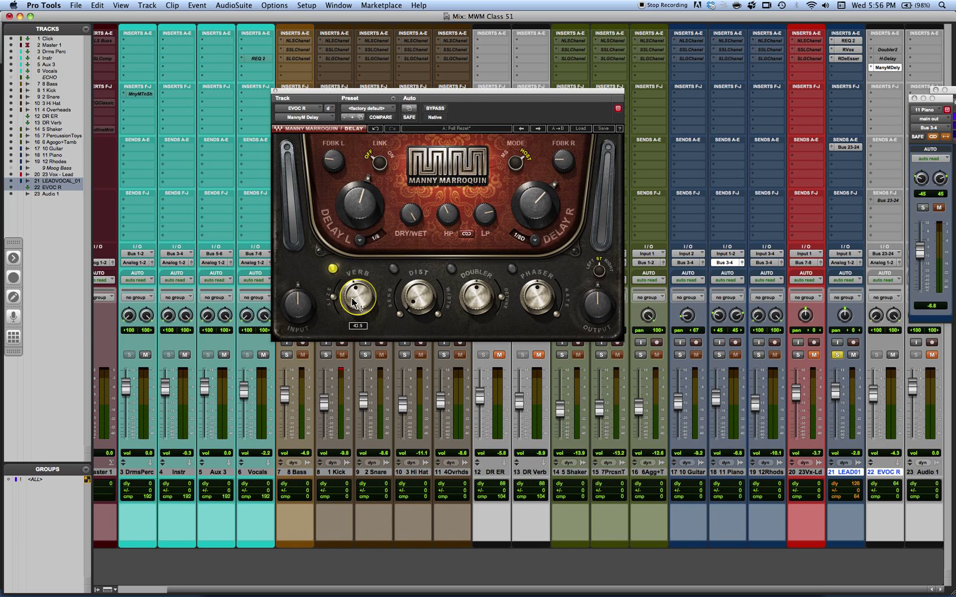
Step: Audition the lead vocal with the delay reverb in the Edit window from 36|3|000 and from 30|4|000
key("super+equal")
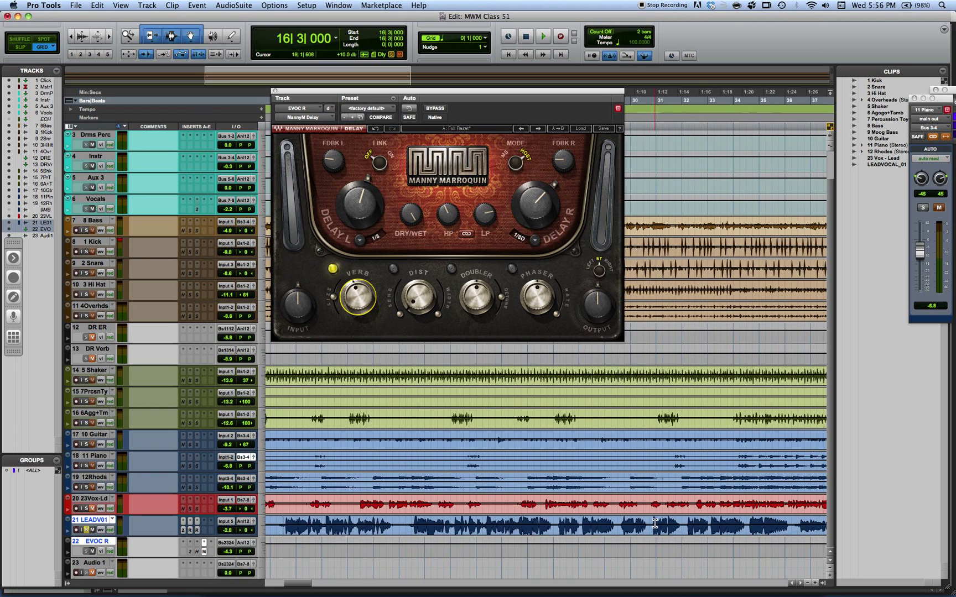
scroll(654, 524, "right", 3)
left_click(649, 522)
key("space")
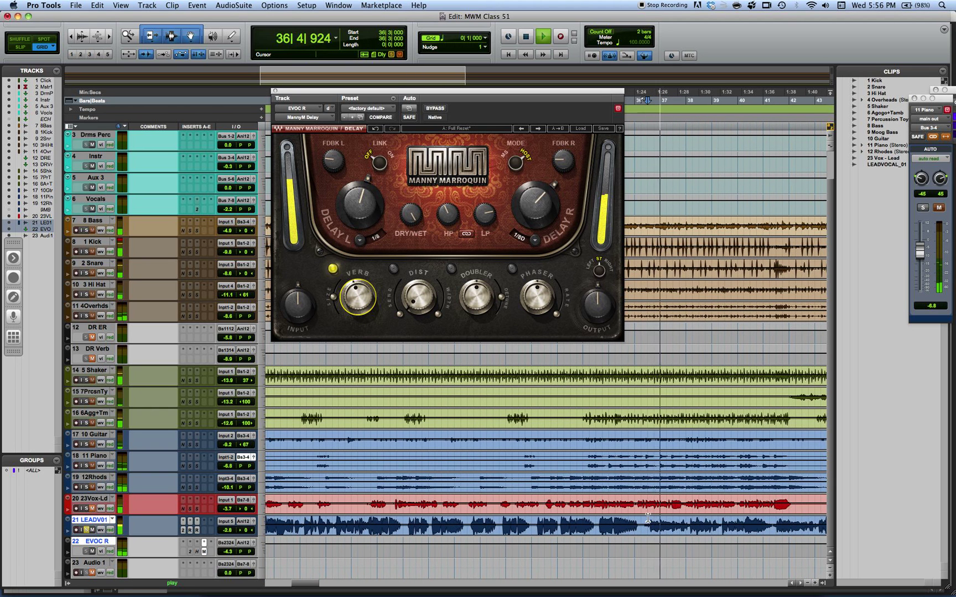
key("space")
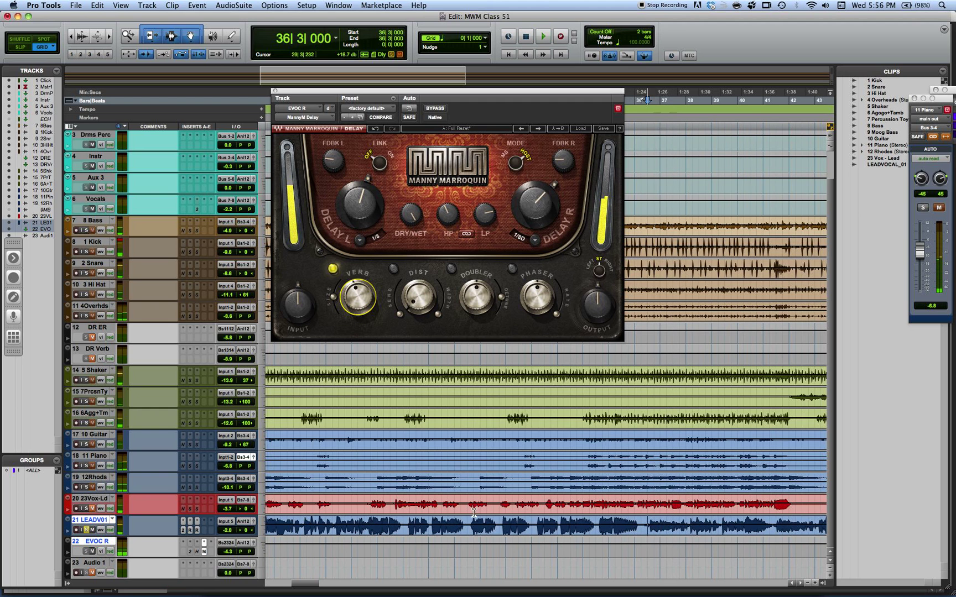
left_click(469, 520)
key("space")
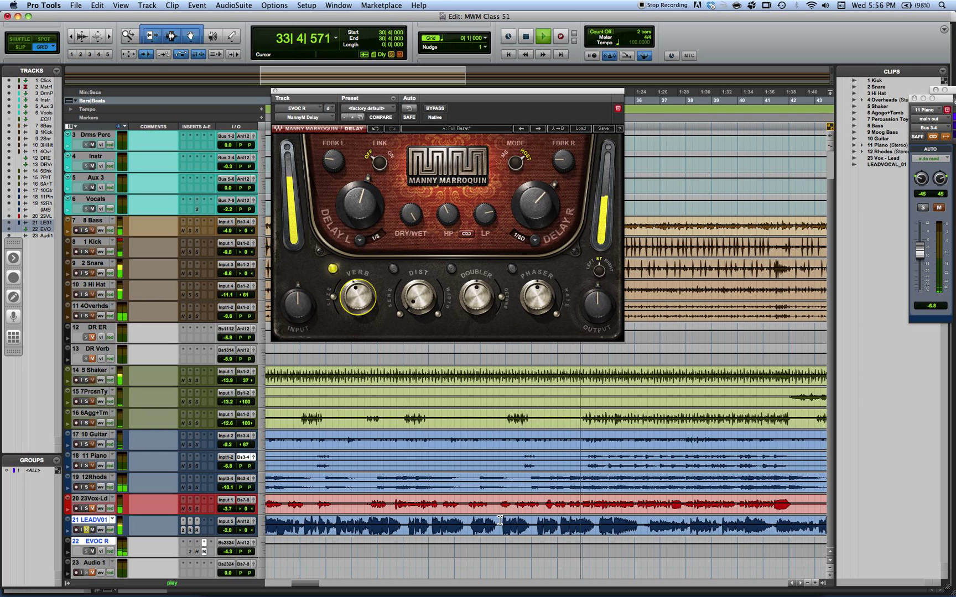
key("space")
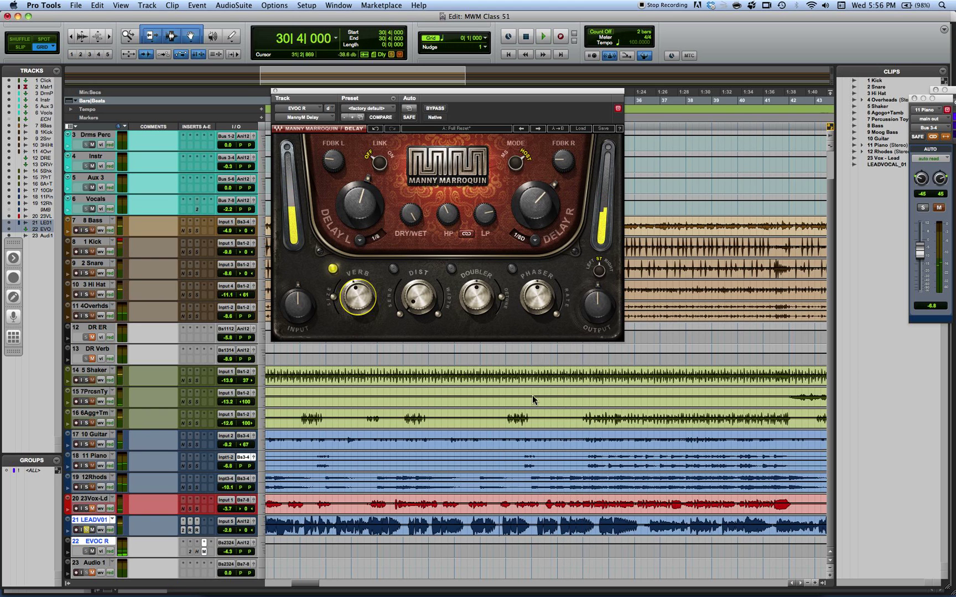
Step: Switch the delay's active effect from reverb to distortion, set its sensitivity to 100, and start playback
left_click(452, 270)
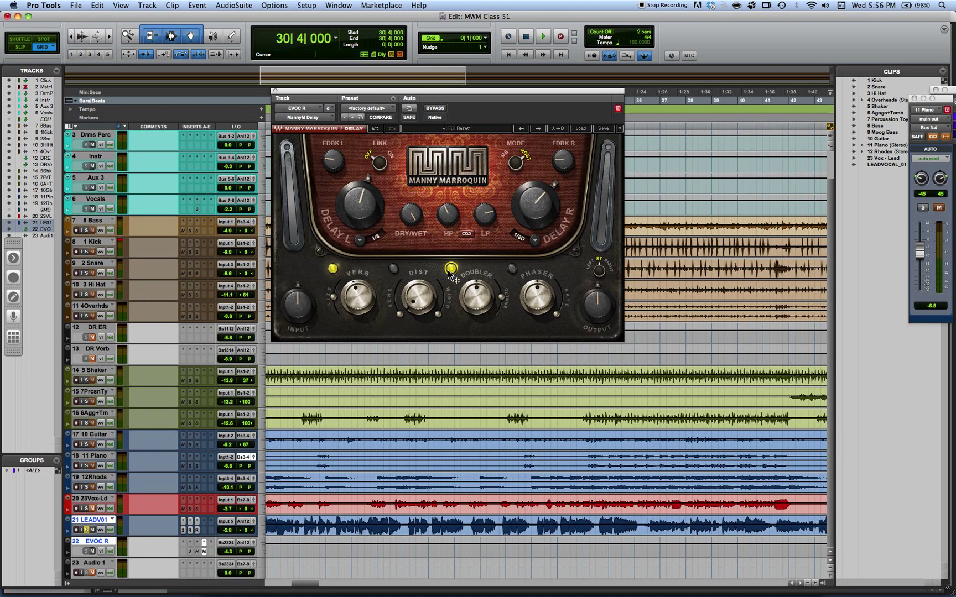
left_click(393, 270)
left_click(333, 269)
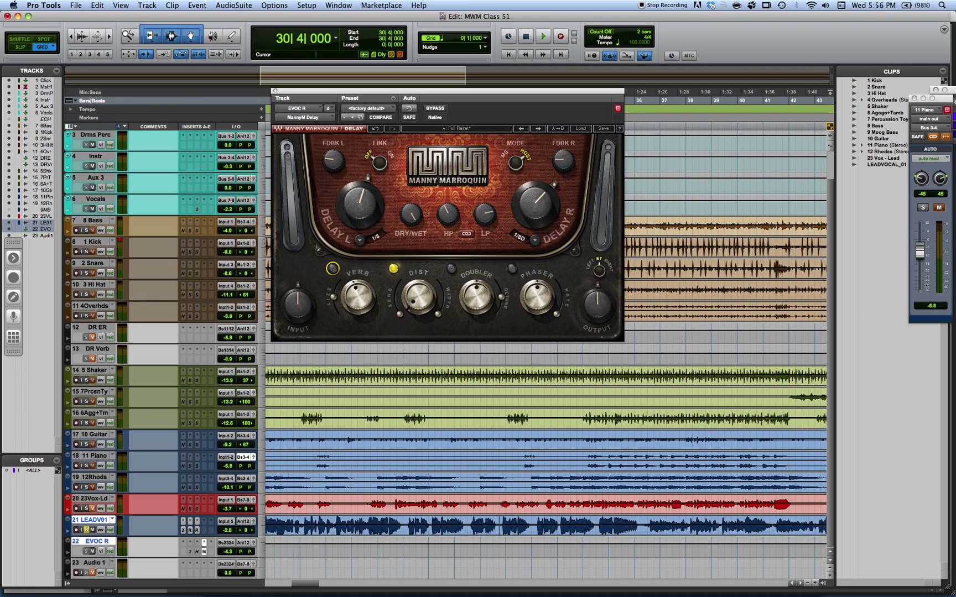
left_click_drag(400, 314, 396, 308)
left_click_drag(394, 222, 396, 307)
key("space")
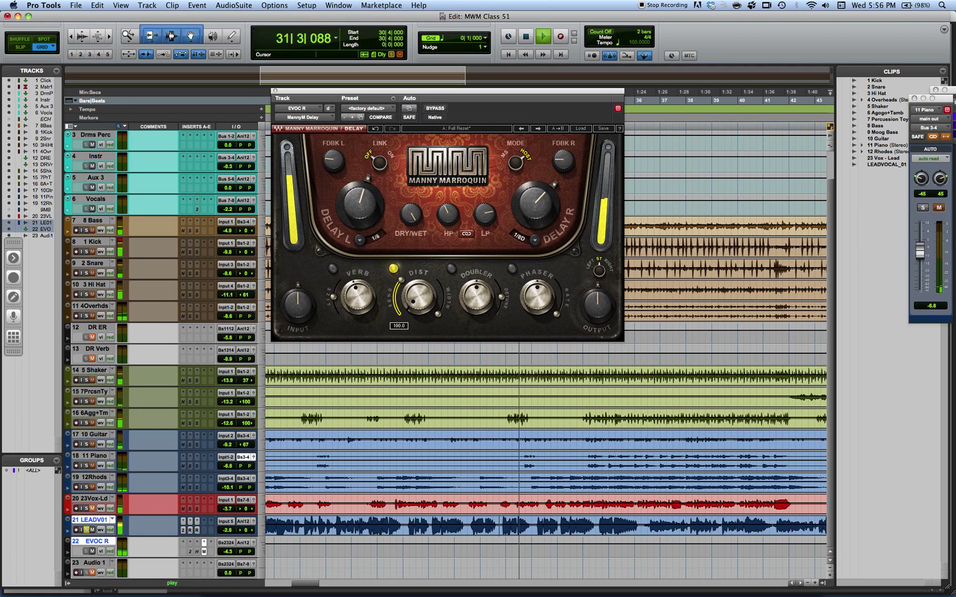
Step: Adjust the delay's distortion amount and reduce its sensitivity to 51.1 and then about 39 while auditioning the lead vocal
left_click_drag(418, 297, 380, 229)
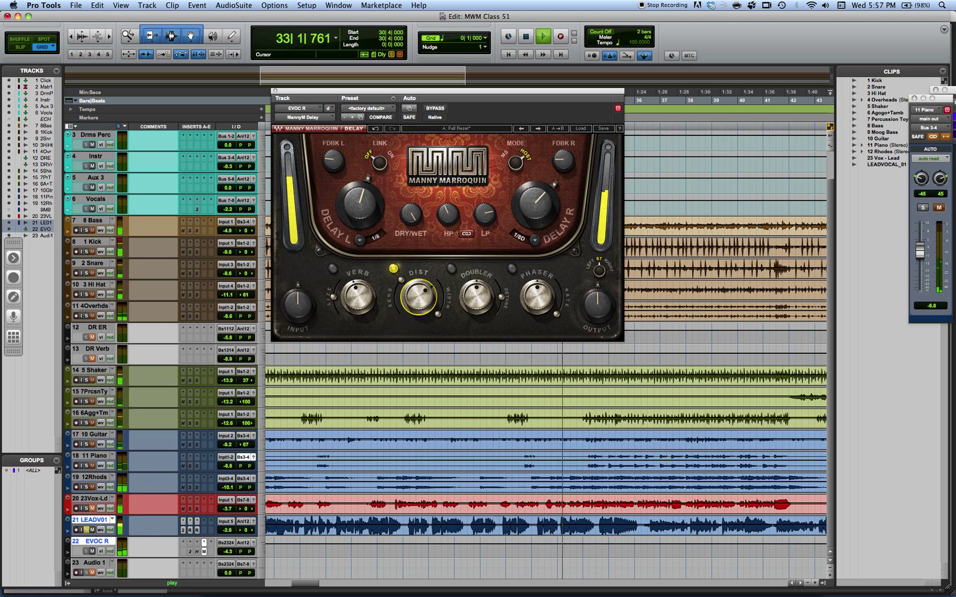
left_click_drag(400, 280, 394, 297)
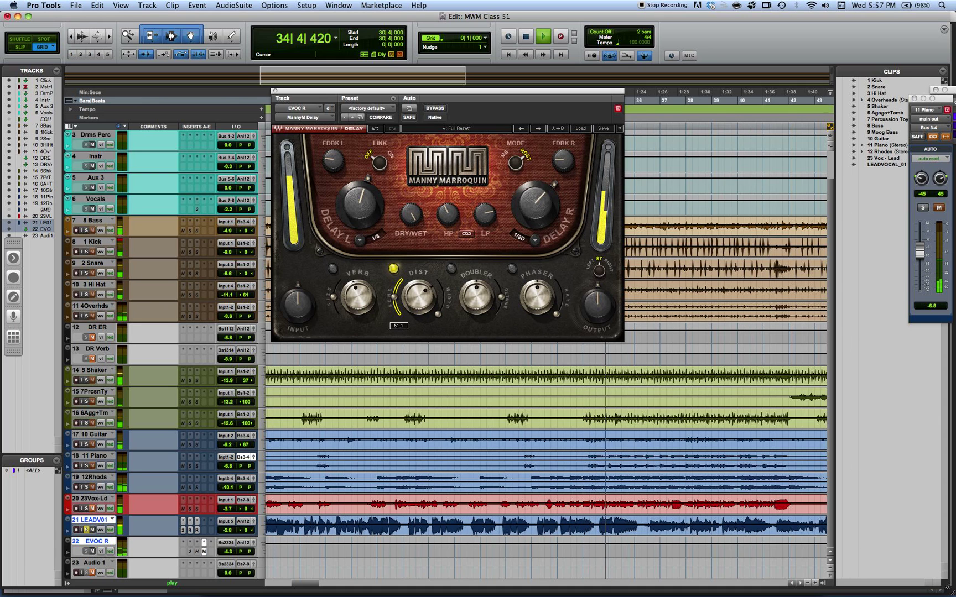
left_click_drag(397, 320, 399, 305)
key("space")
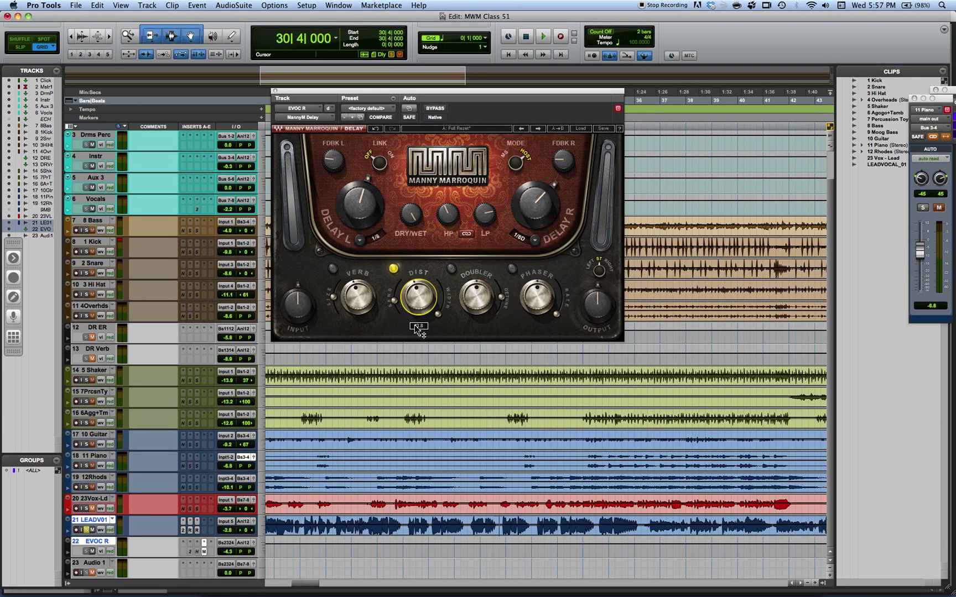
key("space")
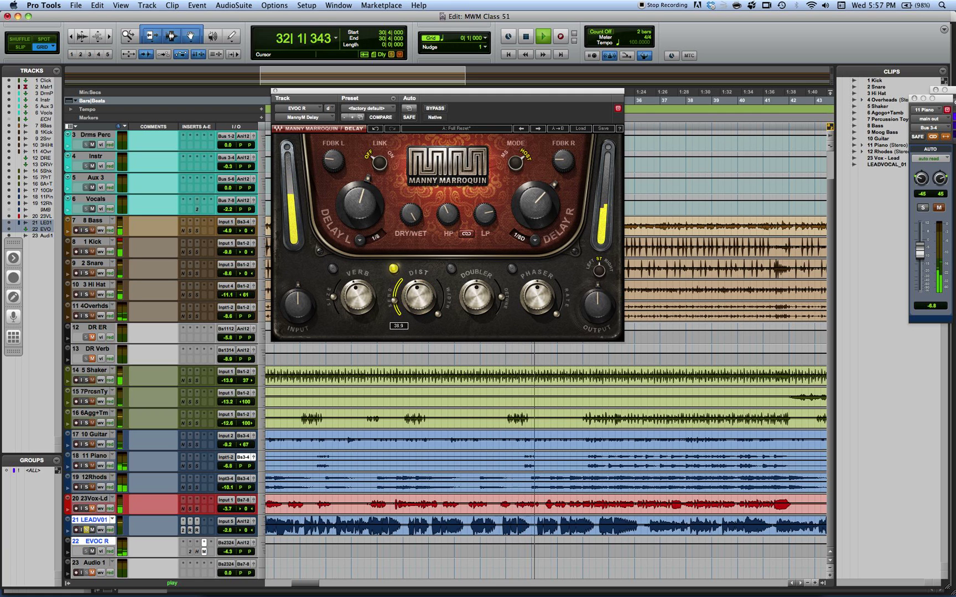
key("space")
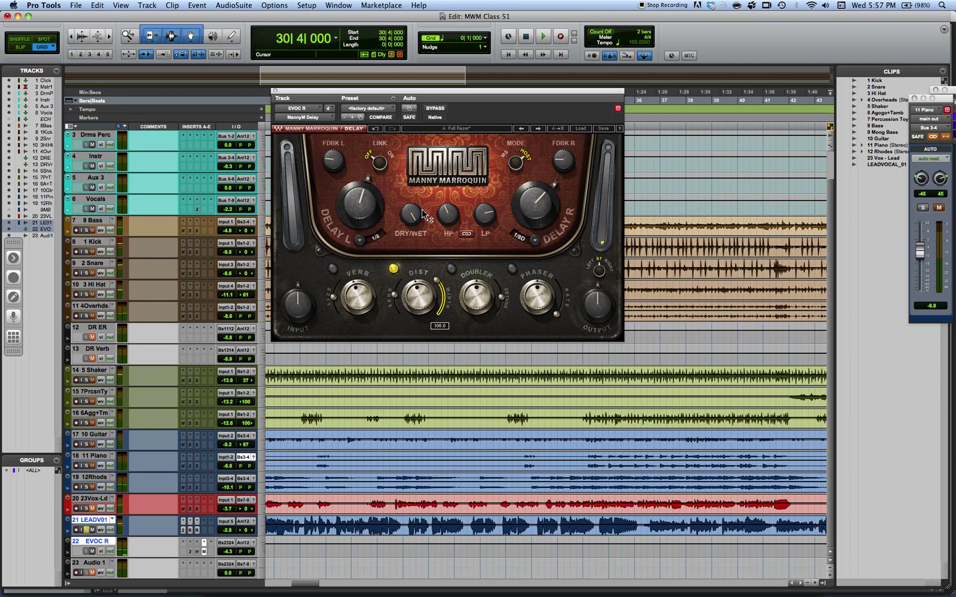
Step: Audition the lead vocal with the distortion width at 0.0 and return the width to 100
key("space")
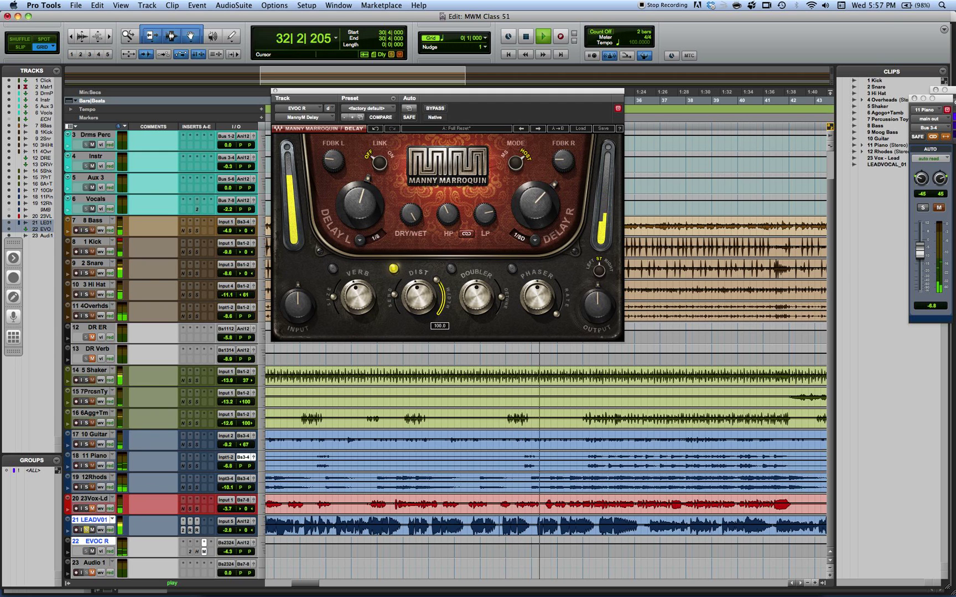
left_click_drag(437, 281, 409, 487)
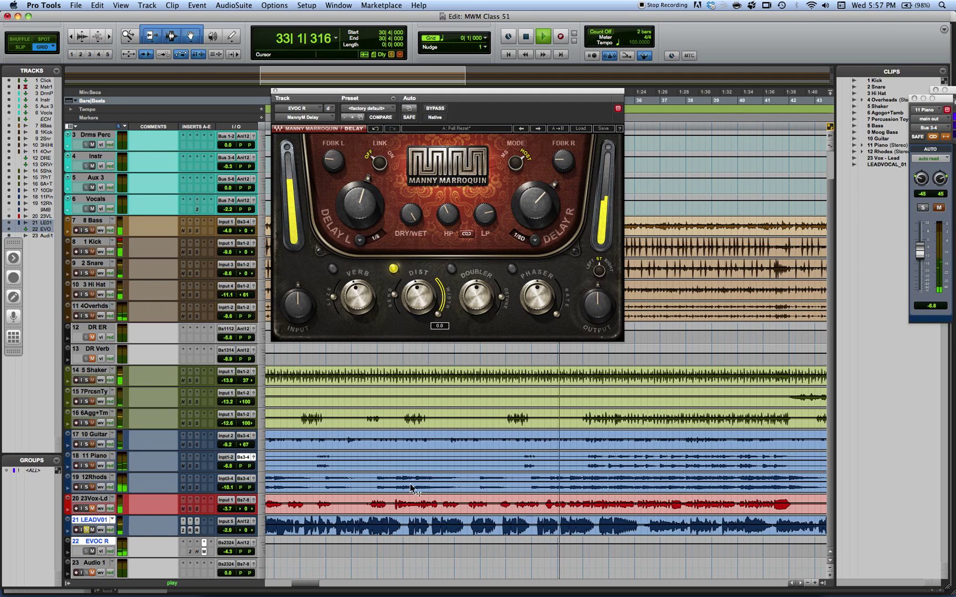
left_click_drag(438, 315, 449, 105)
key("space")
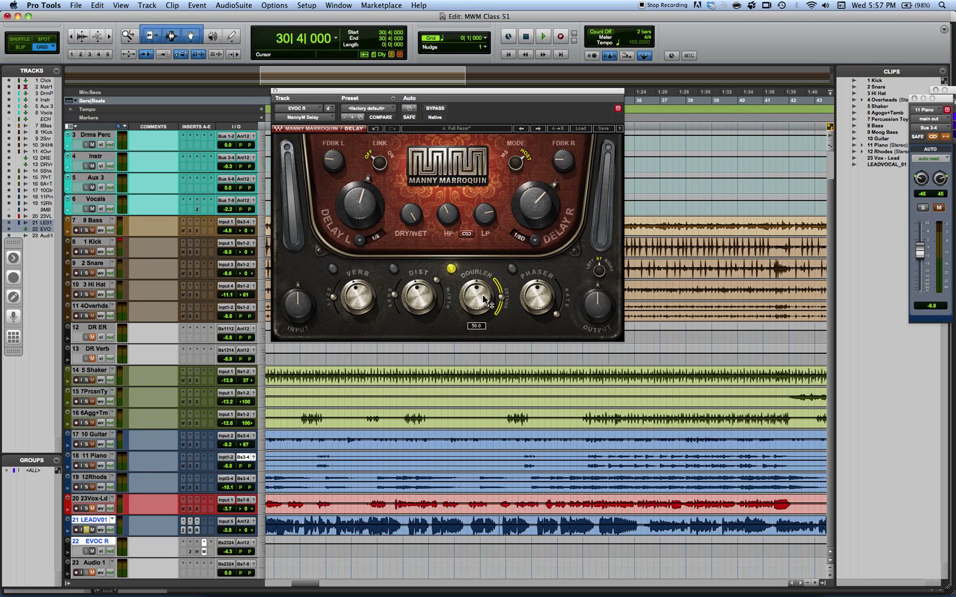
Step: Play the lead vocal through the doubler, lowering the doubler amount to 22.9 and raising it again
key("space")
left_click_drag(483, 298, 477, 327)
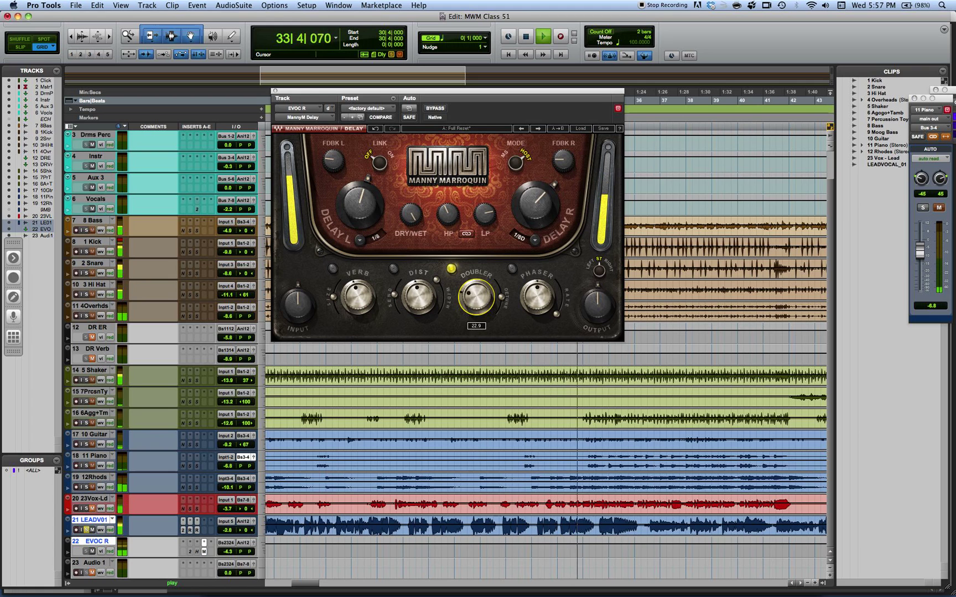
left_click_drag(487, 414, 486, 392)
left_click_drag(476, 288, 458, 275)
Step: Audition the doubler with its amount raised and its detune at 100, and set the detune to -100
key("space")
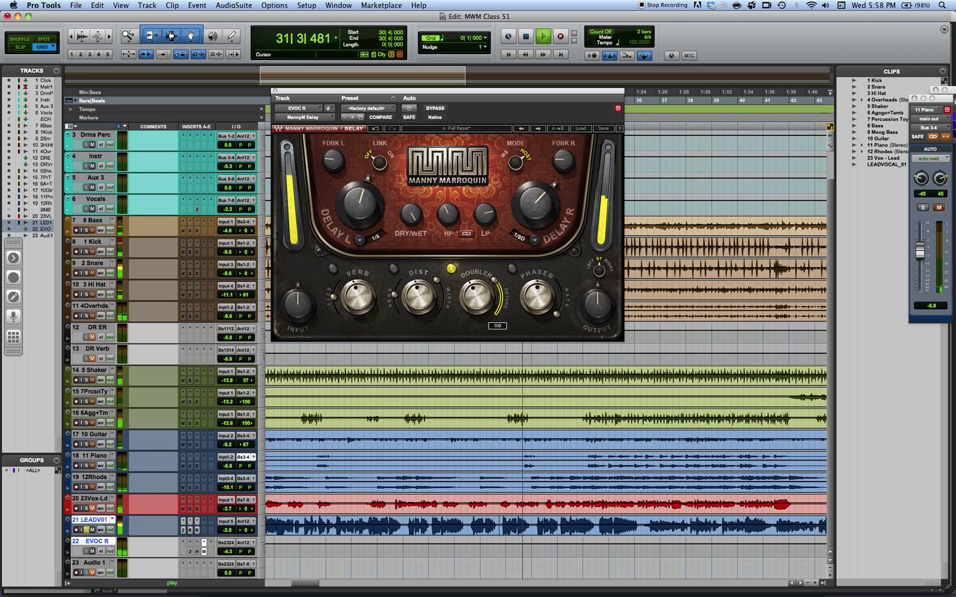
left_click_drag(477, 296, 500, 304)
left_click_drag(470, 455, 454, 503)
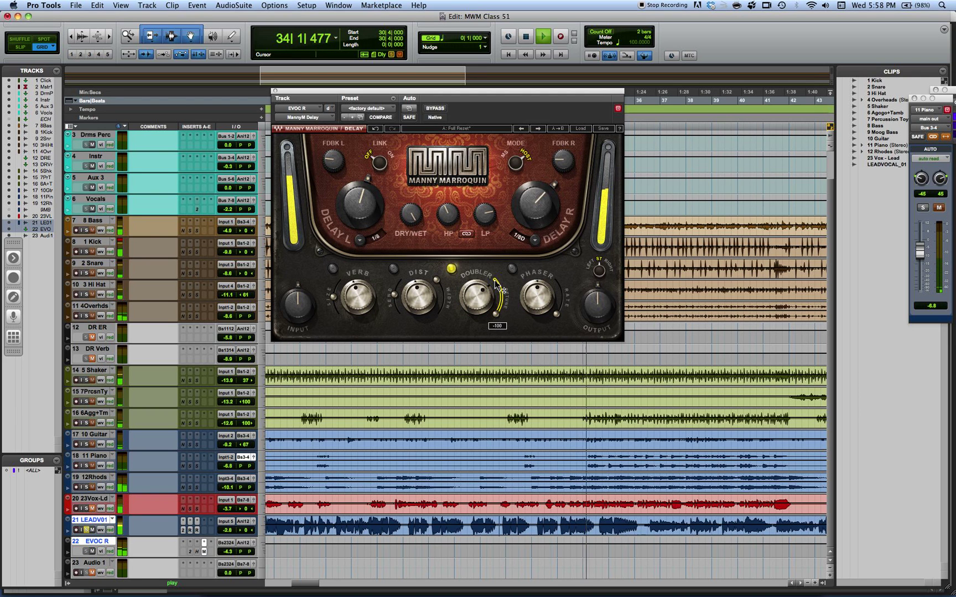
key("space")
Step: Turn on distortion alongside the doubler and audition the vocal with the distortion sensitivity raised to about 94
left_click(393, 270)
key("space")
mouse_move(394, 294)
left_mouse_down()
mouse_move(396, 279)
mouse_move(397, 286)
left_mouse_up()
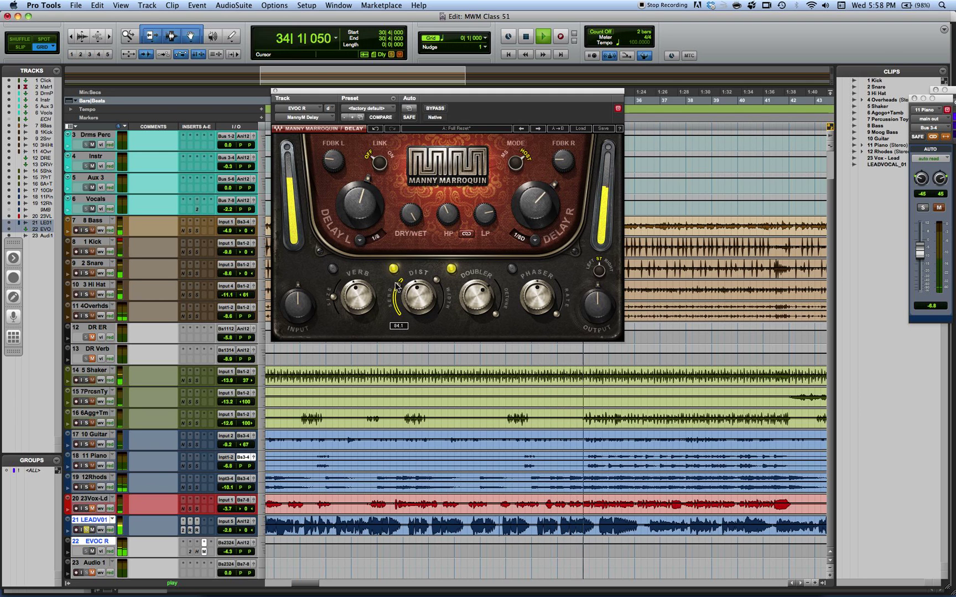
key("space")
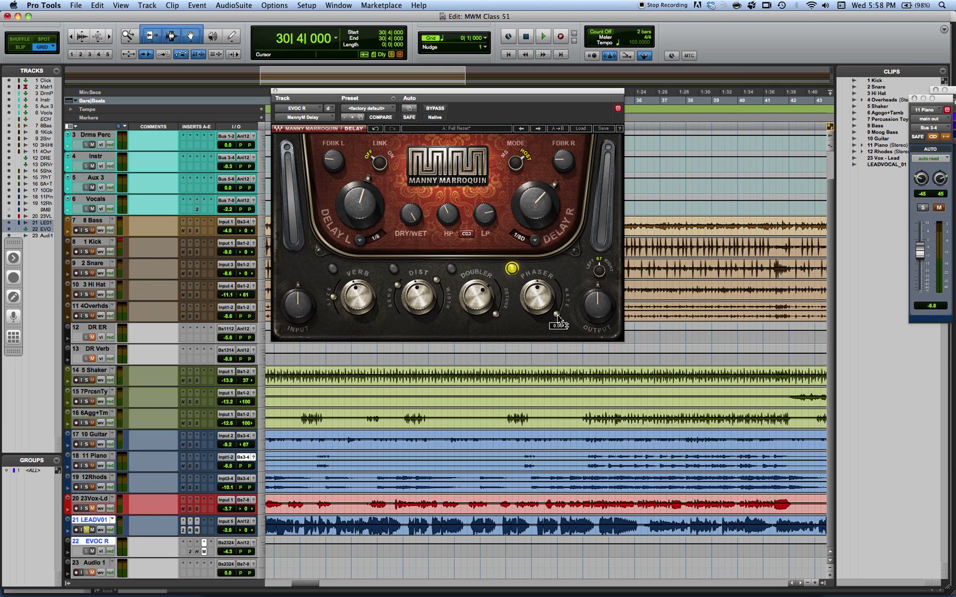
Step: Play the lead vocal through the phaser, sweeping the phaser rate up and back down to 0.00
key("space")
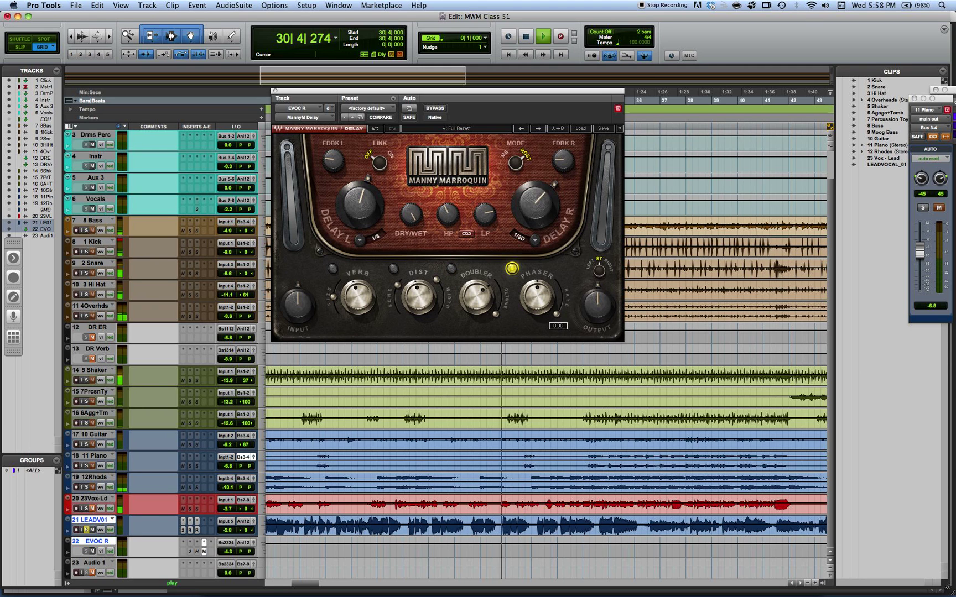
left_click_drag(556, 314, 555, 280)
left_click_drag(547, 232, 558, 313)
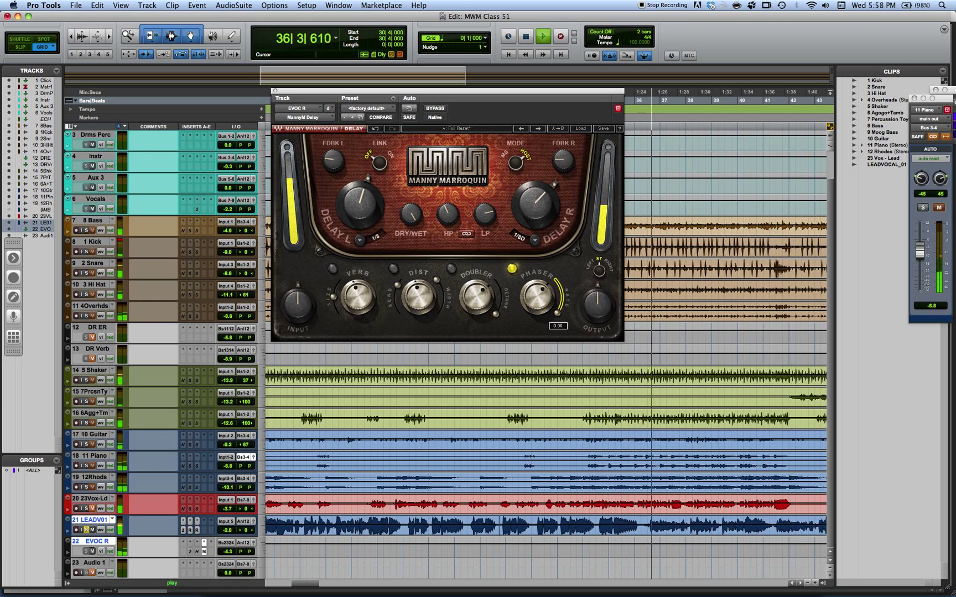
Step: Raise the phaser rate slightly, set the phaser amount to 55.4, and stop playback
left_click_drag(549, 335, 545, 327)
mouse_move(537, 297)
left_click_drag(536, 297, 528, 301)
key("space")
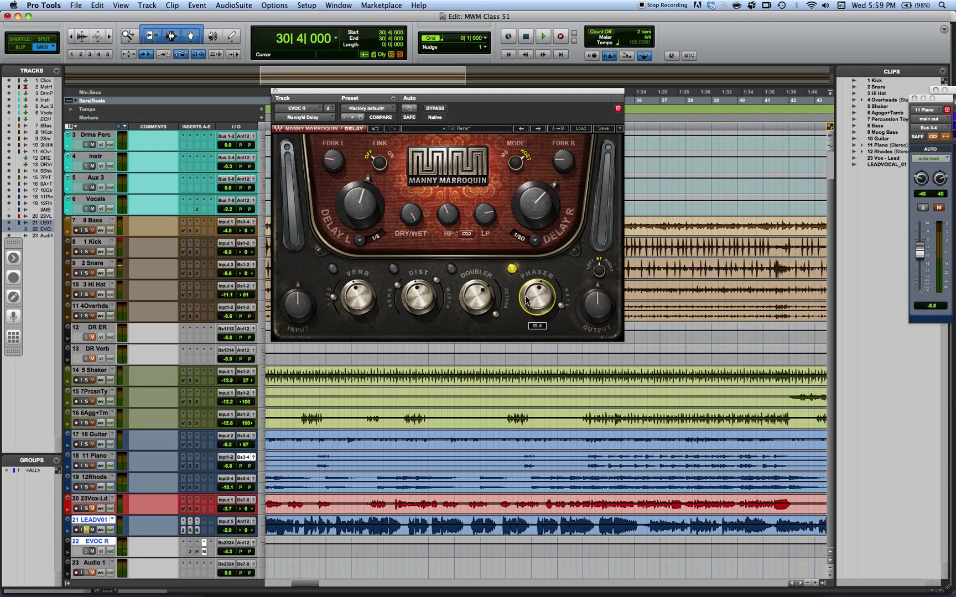
Step: Turn on the reverb with the phaser, set the phaser amount to 43.9, and set the reverb amount to about 48
left_click(331, 269)
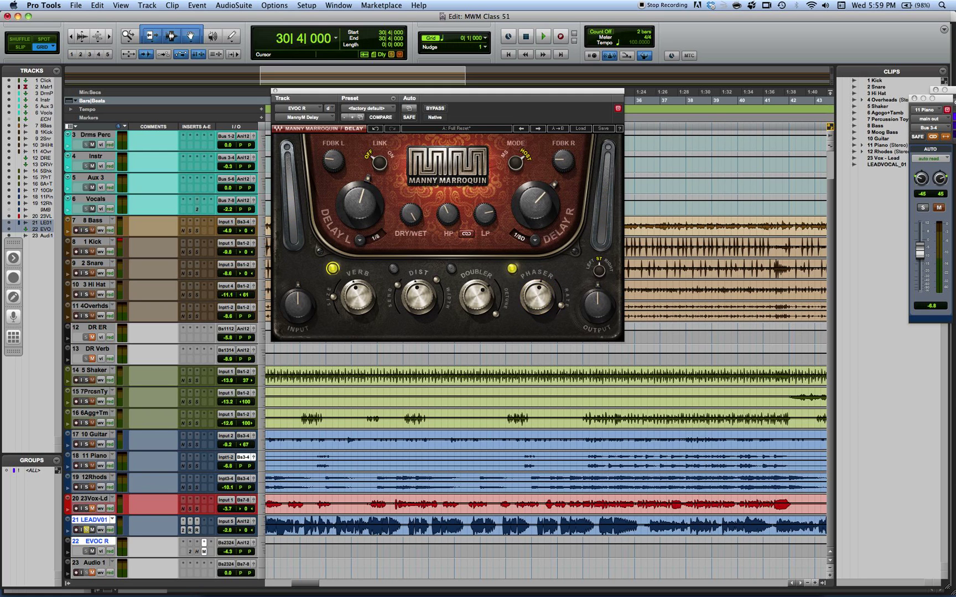
left_click(529, 293)
left_click_drag(529, 293, 523, 276)
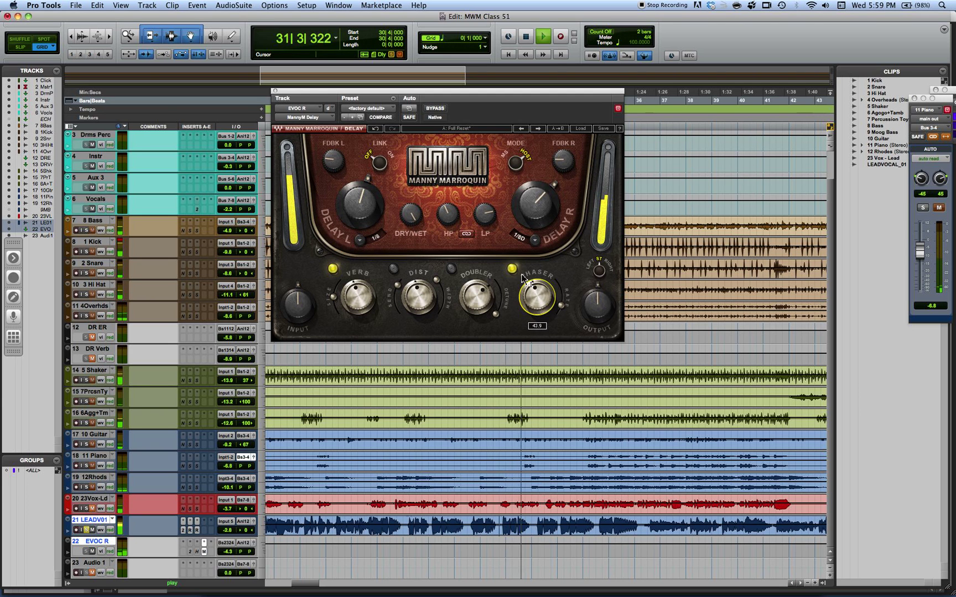
left_click(358, 296)
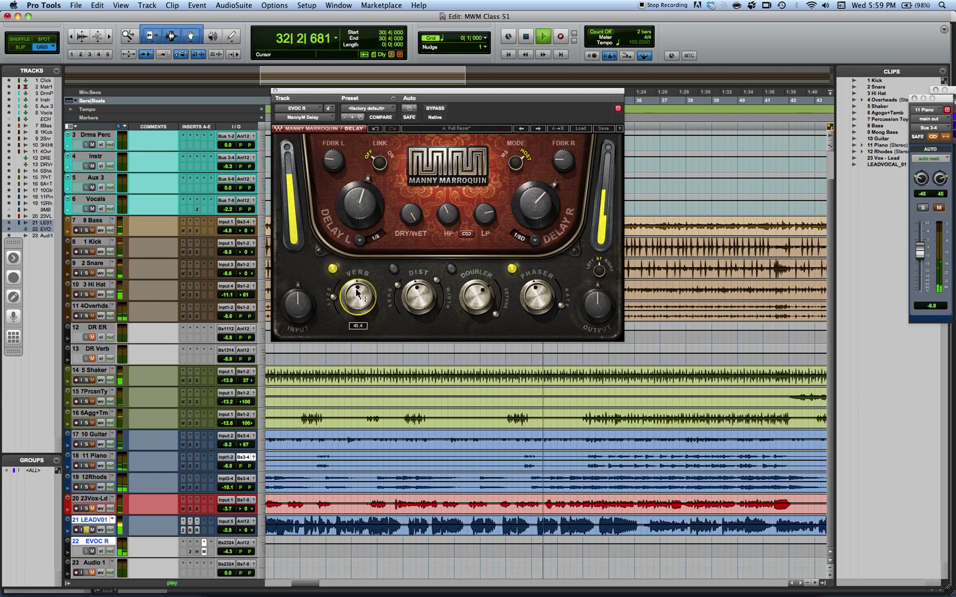
Step: Try the distortion on and off, then turn on the doubler and bring its amount to 62.3 and down to 52.4
left_click(393, 269)
left_click(393, 269)
left_click(451, 269)
left_click_drag(476, 297, 476, 302)
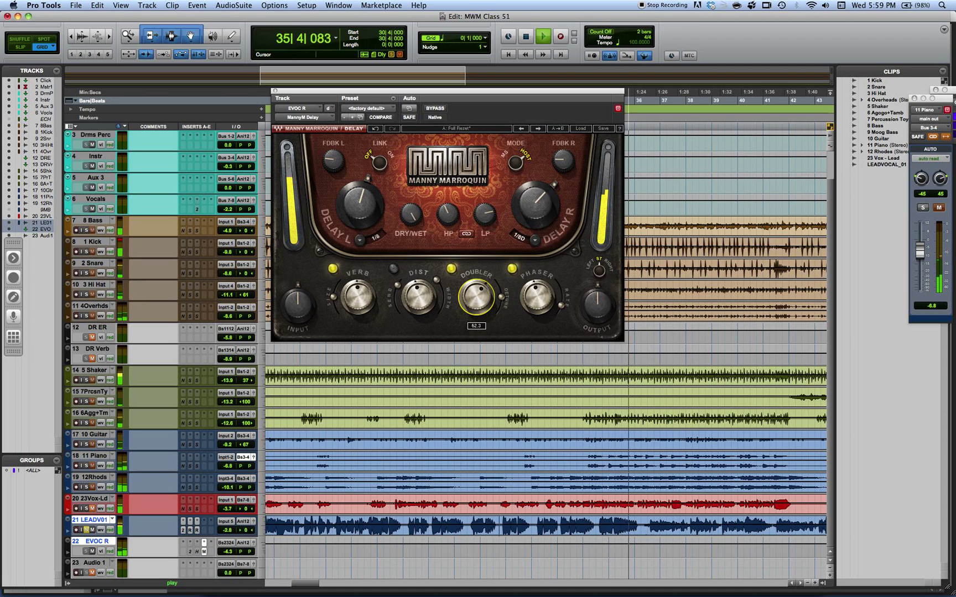
left_click_drag(476, 297, 483, 311)
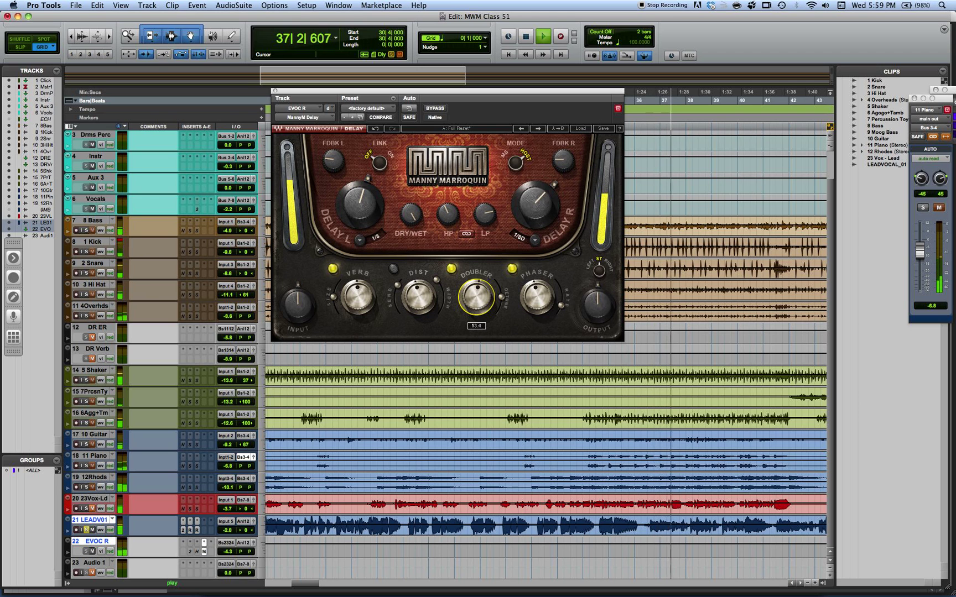
Step: Add distortion to the active effects, with its sensitivity at 35.1 and its amount reduced to 30.6
mouse_move(397, 284)
left_mouse_down()
mouse_move(396, 325)
mouse_move(396, 305)
mouse_move(418, 311)
mouse_move(406, 302)
left_mouse_up()
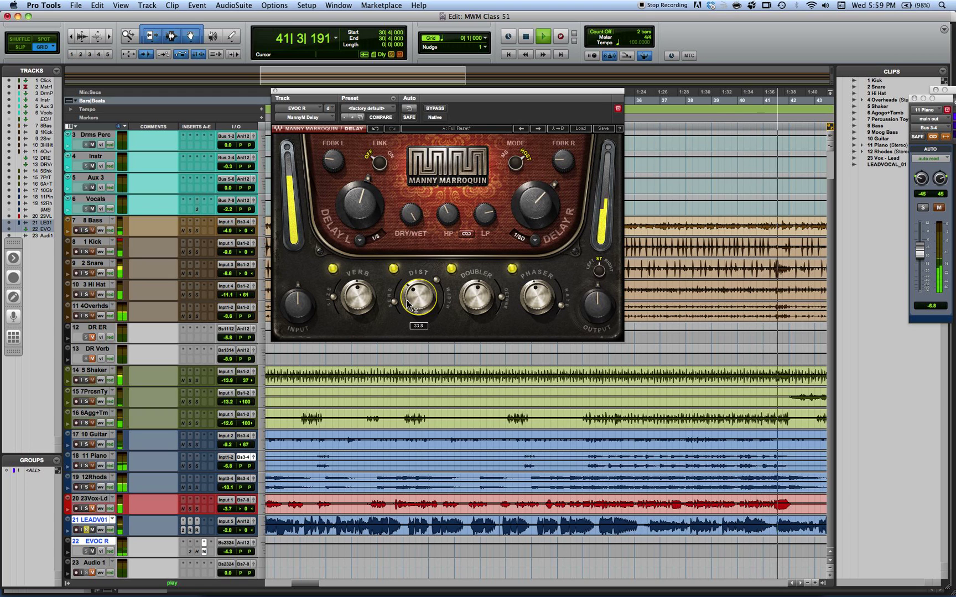
key("space")
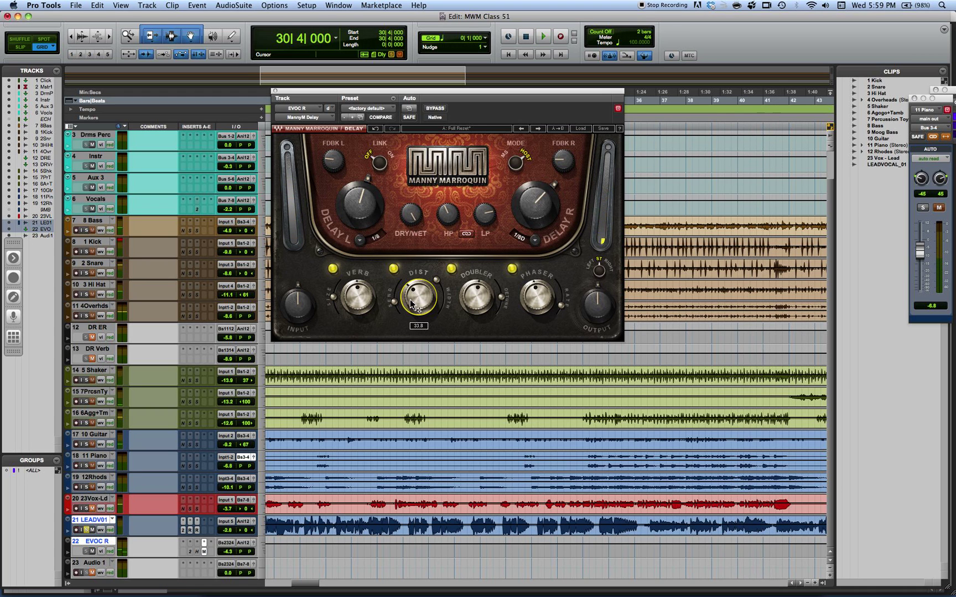
left_click(397, 307)
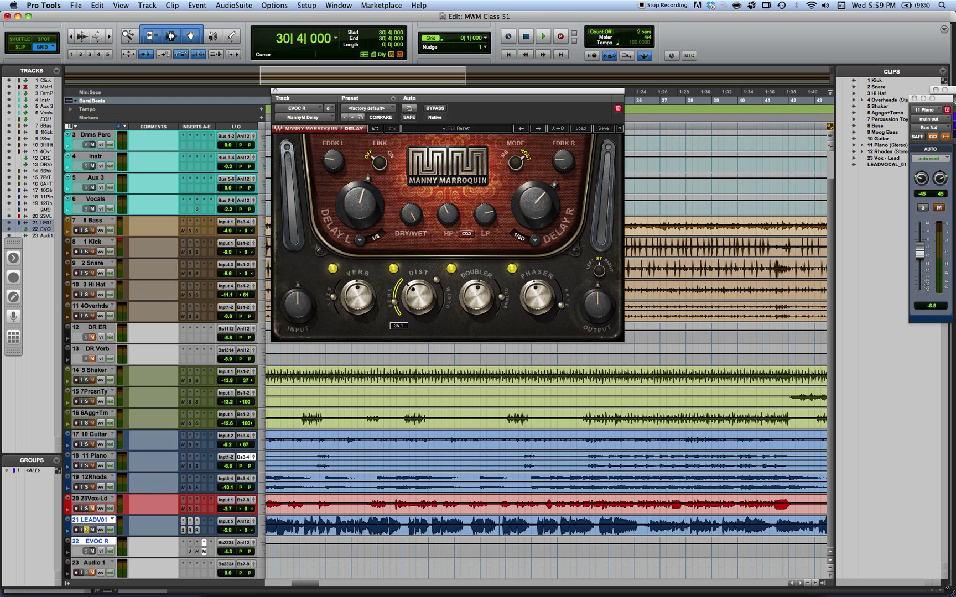
mouse_move(419, 297)
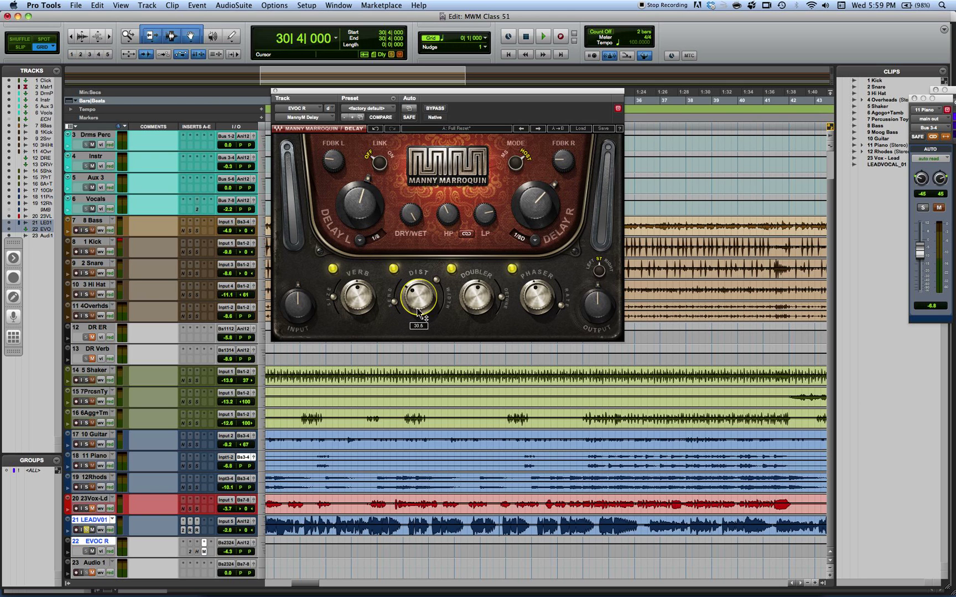
Step: Audition all four effects together, comparing the phaser off and on and lowering its rate to the minimum
key("space")
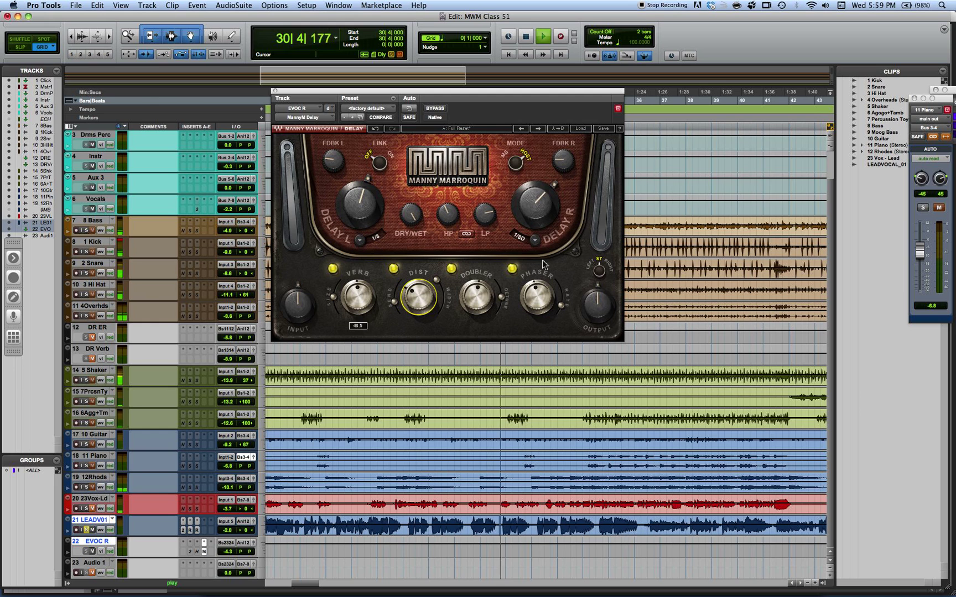
left_click(512, 269)
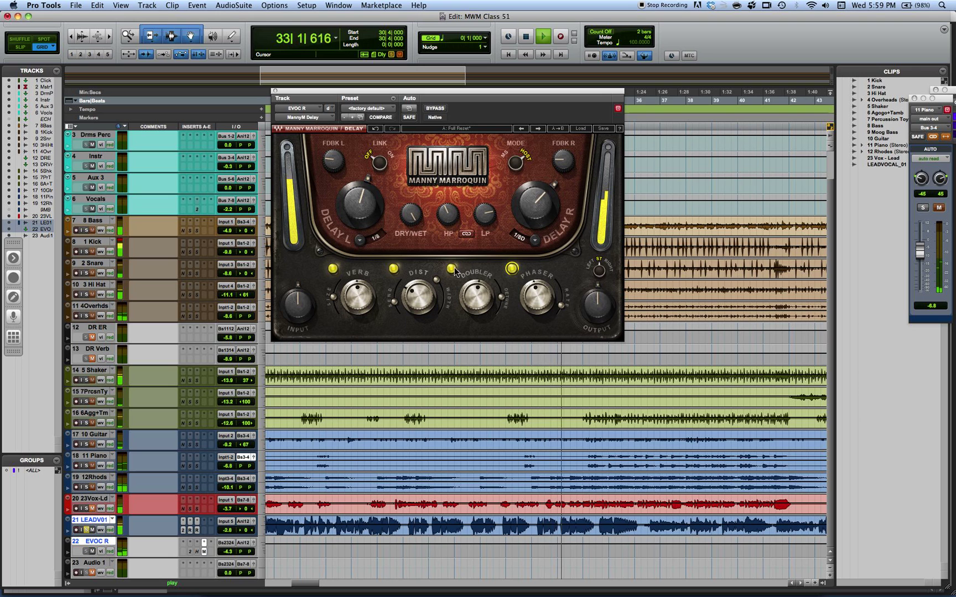
left_click(511, 269)
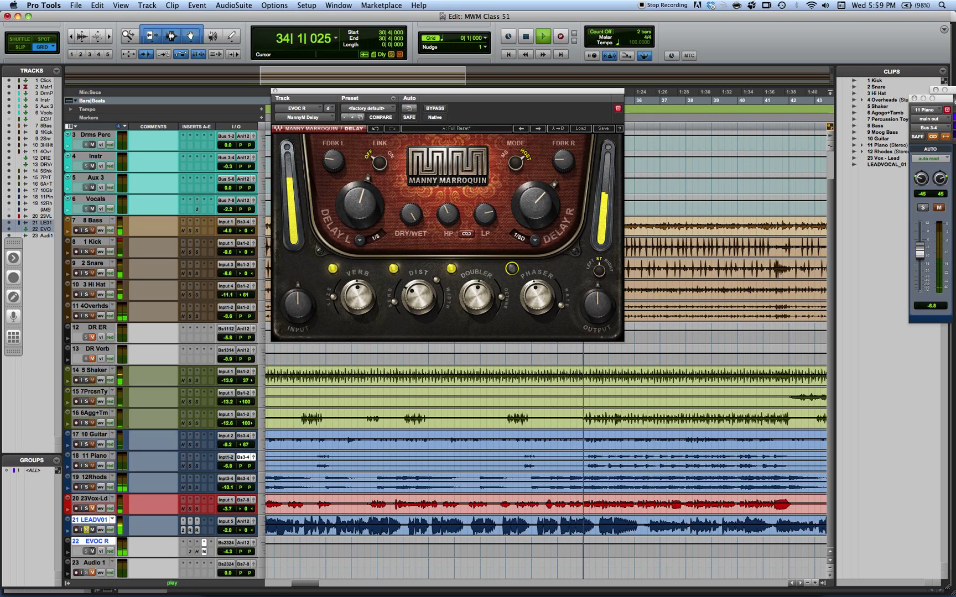
left_click(510, 269)
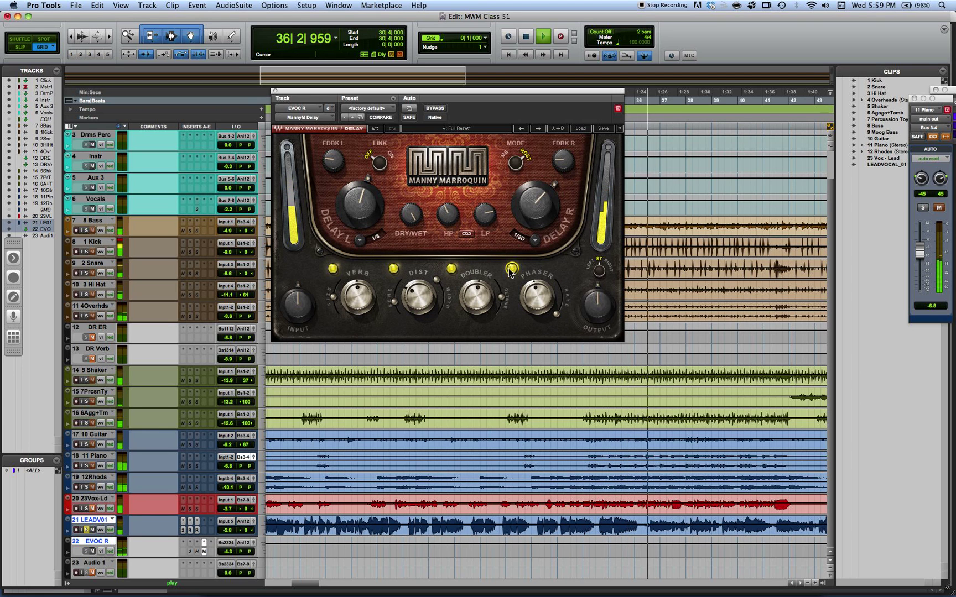
key("space")
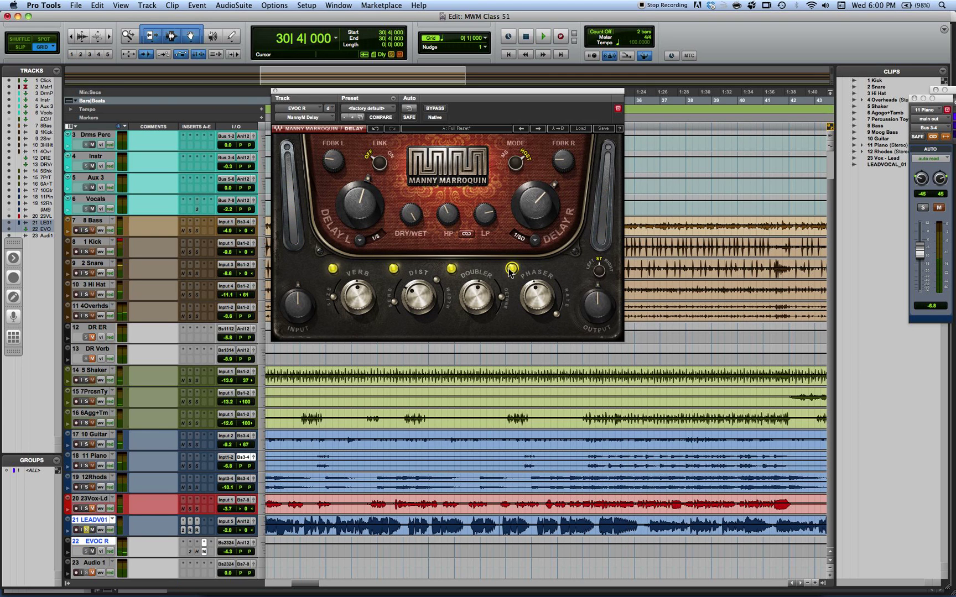